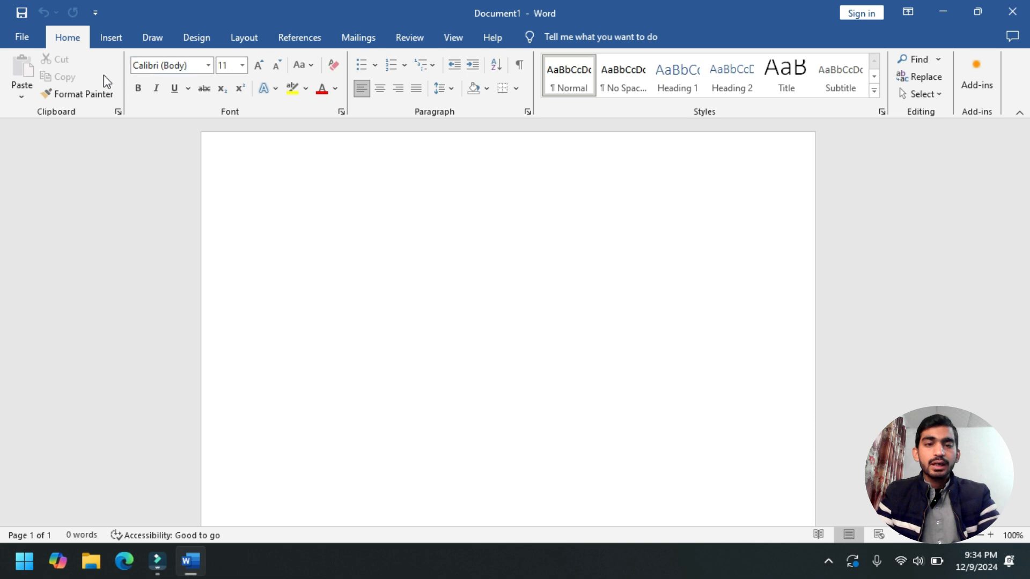
{"action": "left_click", "coordinate": [106, 37]}
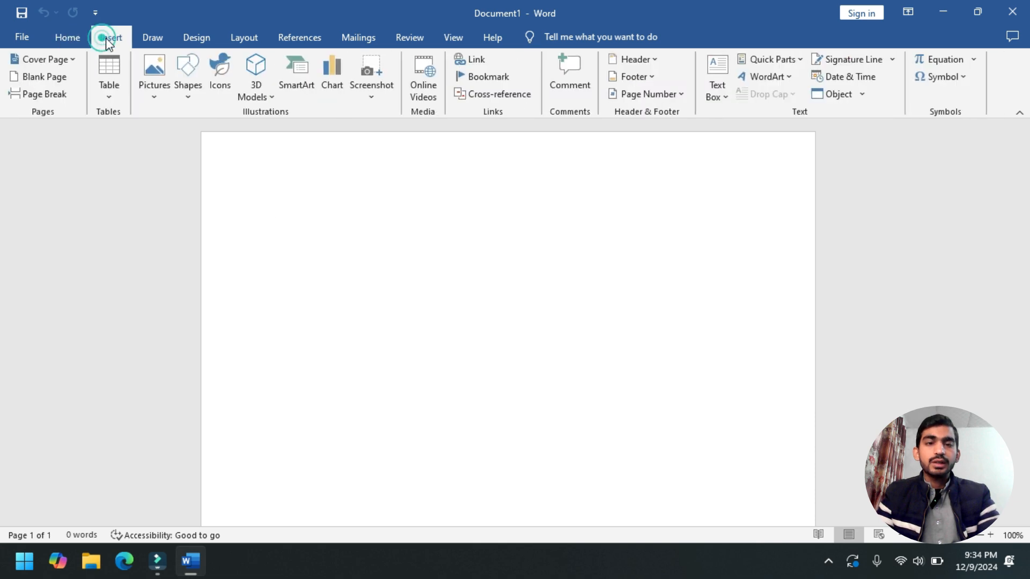
{"action": "left_click", "coordinate": [161, 37]}
{"action": "left_click", "coordinate": [196, 39]}
{"action": "left_click", "coordinate": [249, 43]}
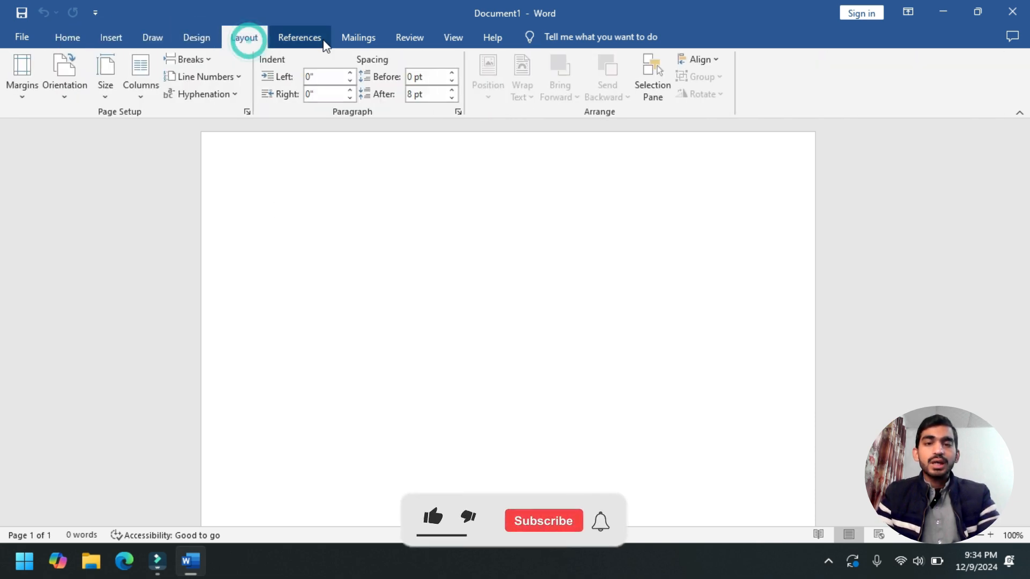
{"action": "left_click", "coordinate": [317, 39]}
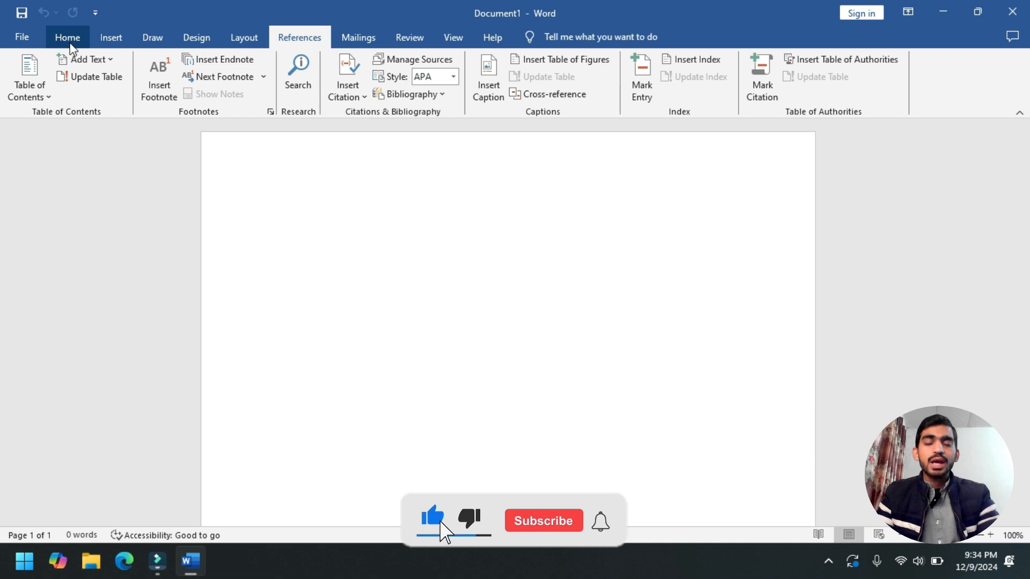
{"action": "left_click", "coordinate": [72, 46]}
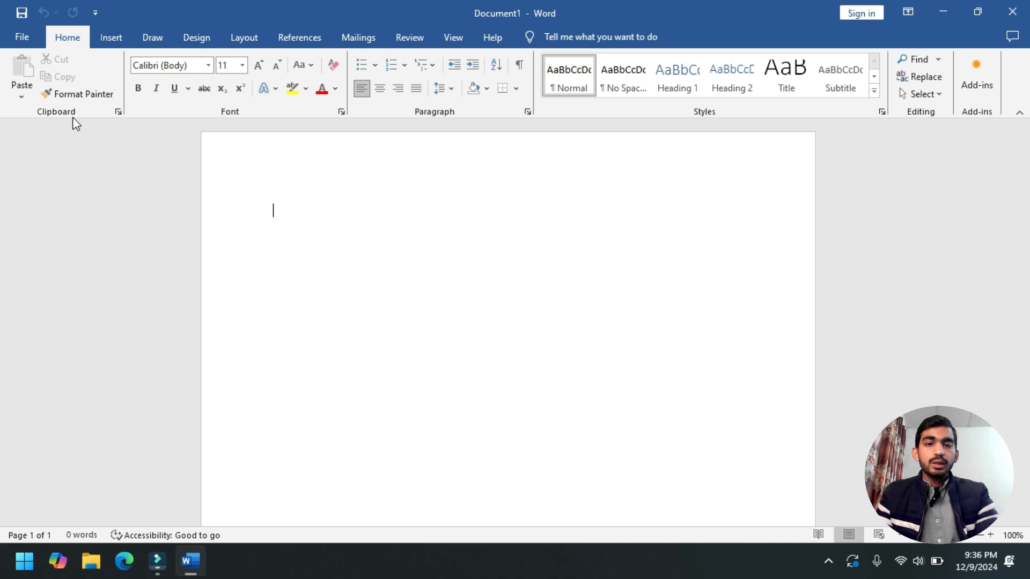
{"action": "left_click", "coordinate": [444, 109]}
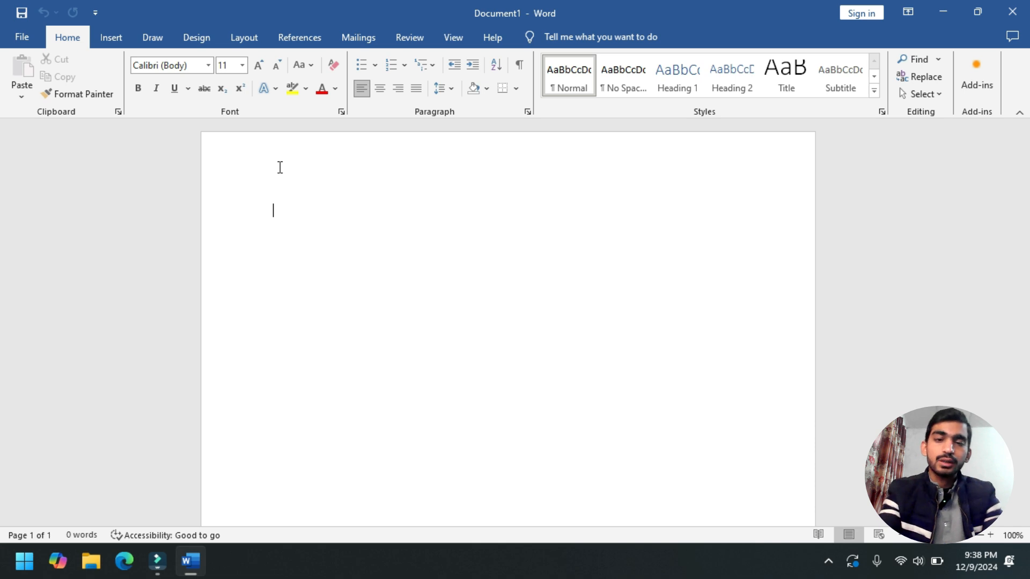
- Fill the blank document with sample paragraphs using the =rand() function
{"action": "type", "text": "="}
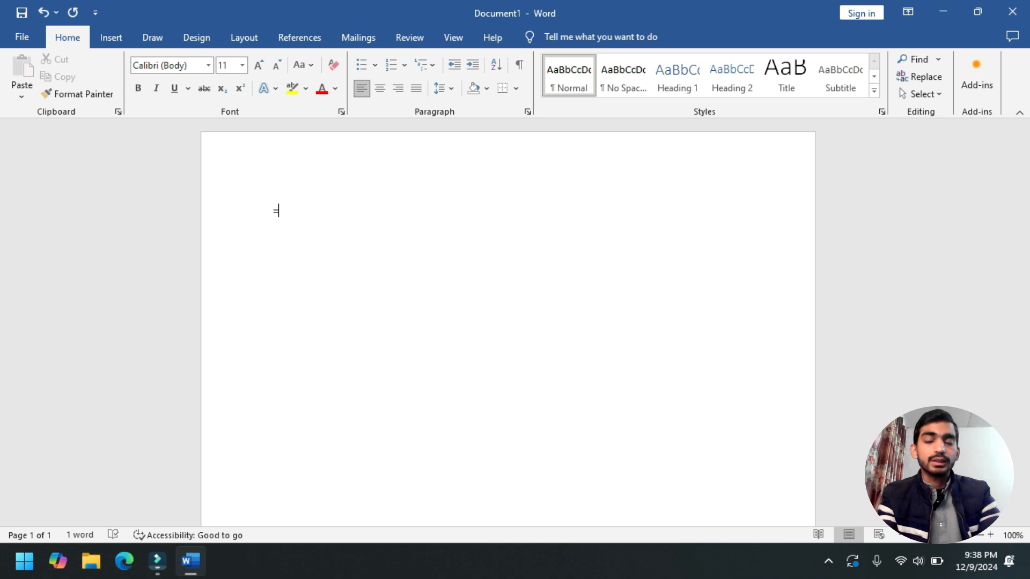
{"action": "type", "text": "rna"}
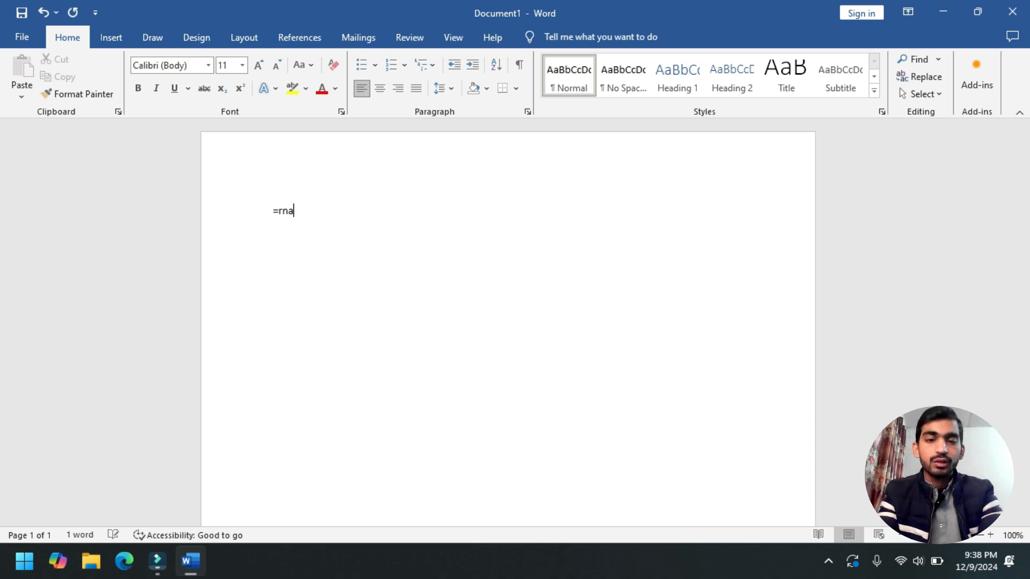
{"action": "key", "text": "BackSpace"}
{"action": "key", "text": "BackSpace"}
{"action": "type", "text": "and"}
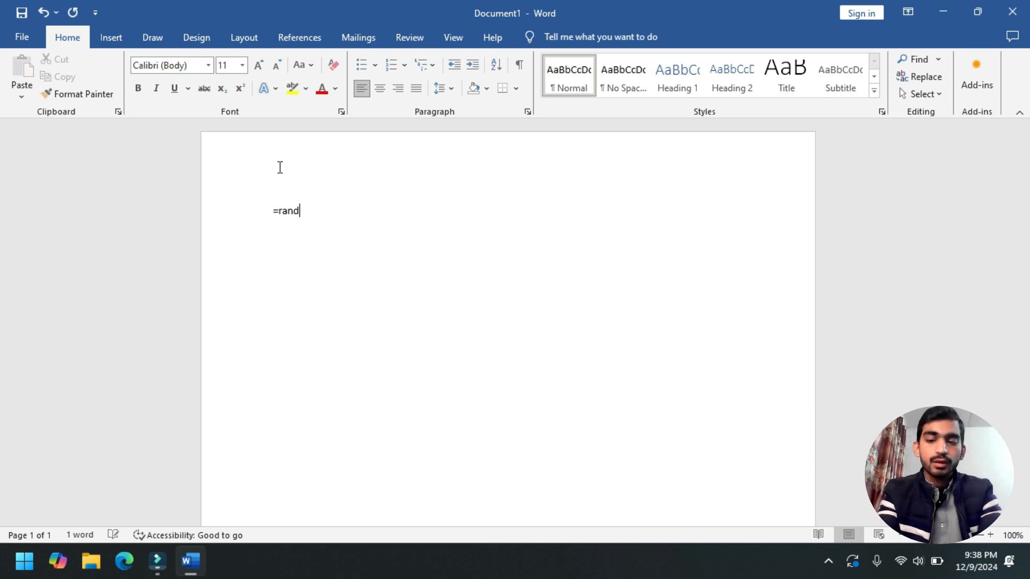
{"action": "type", "text": "()"}
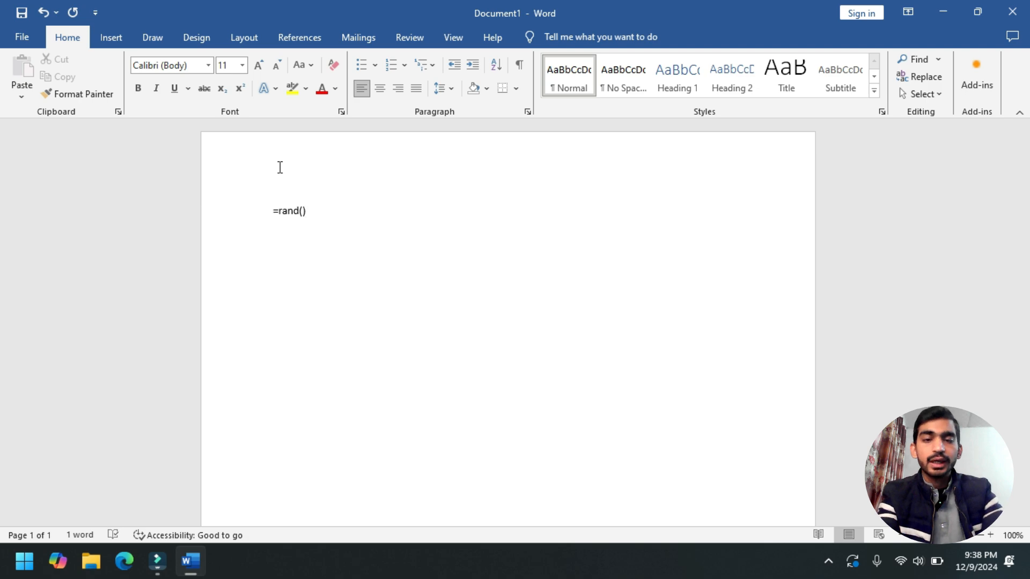
{"action": "key", "text": "Return"}
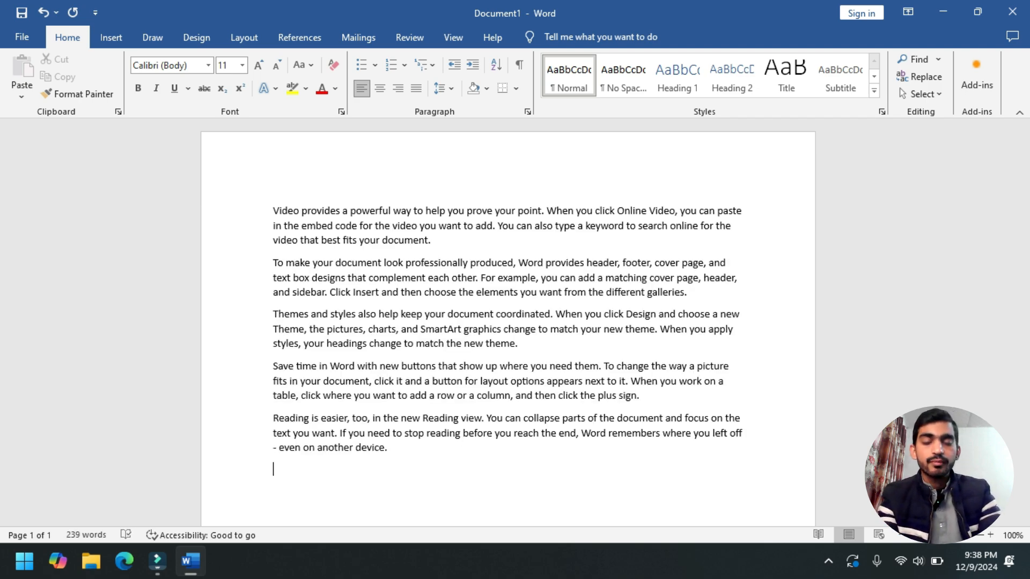
- Copy the first paragraph, paste it on the empty line after the last paragraph, and undo the paste
{"action": "left_click", "coordinate": [267, 209]}
{"action": "left_click_drag", "start_coordinate": [371, 211], "coordinate": [457, 225]}
{"action": "left_click", "coordinate": [455, 236], "text": "shift"}
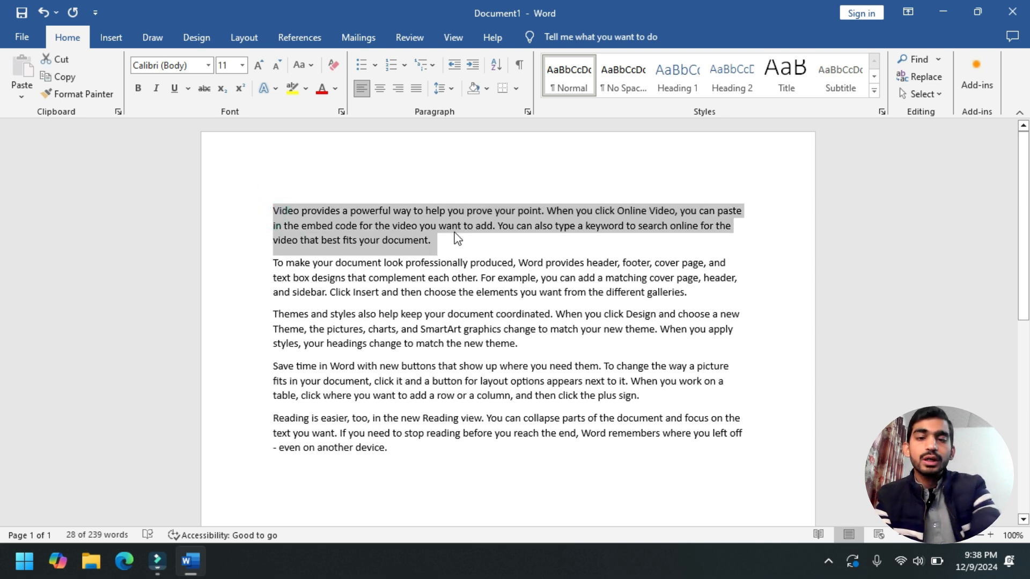
{"action": "left_click", "coordinate": [72, 82]}
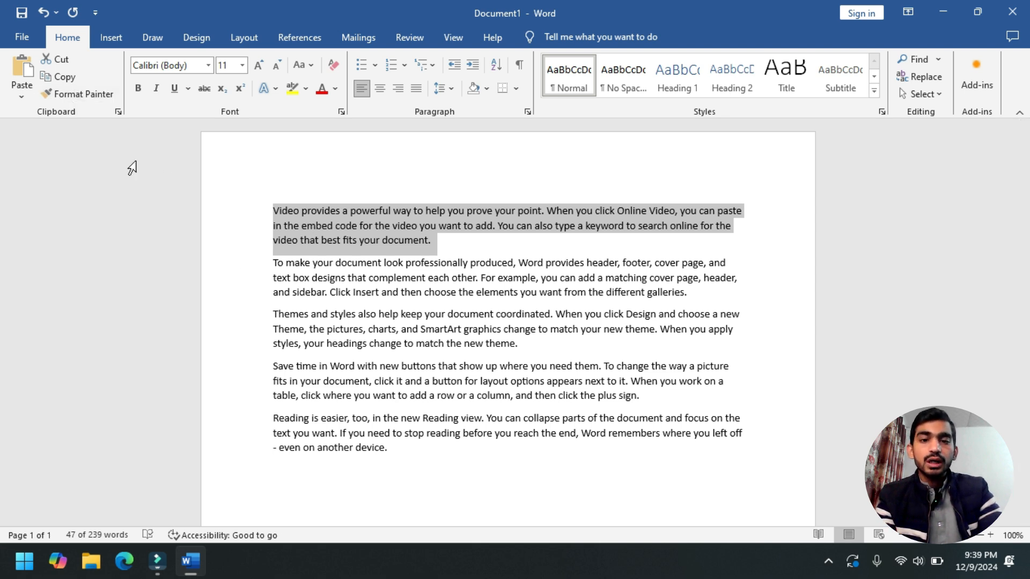
{"action": "left_click", "coordinate": [300, 482]}
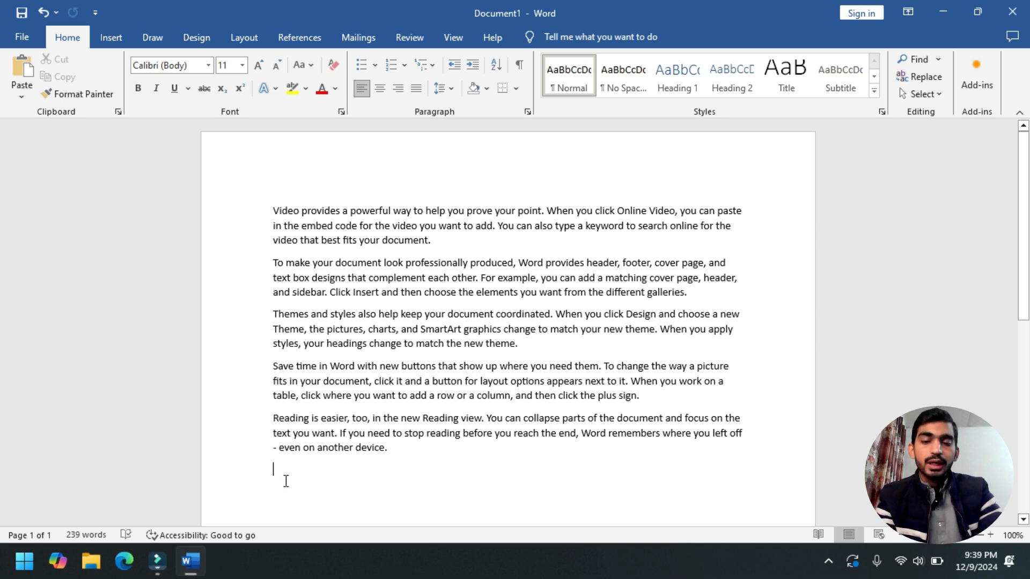
{"action": "left_click", "coordinate": [286, 481]}
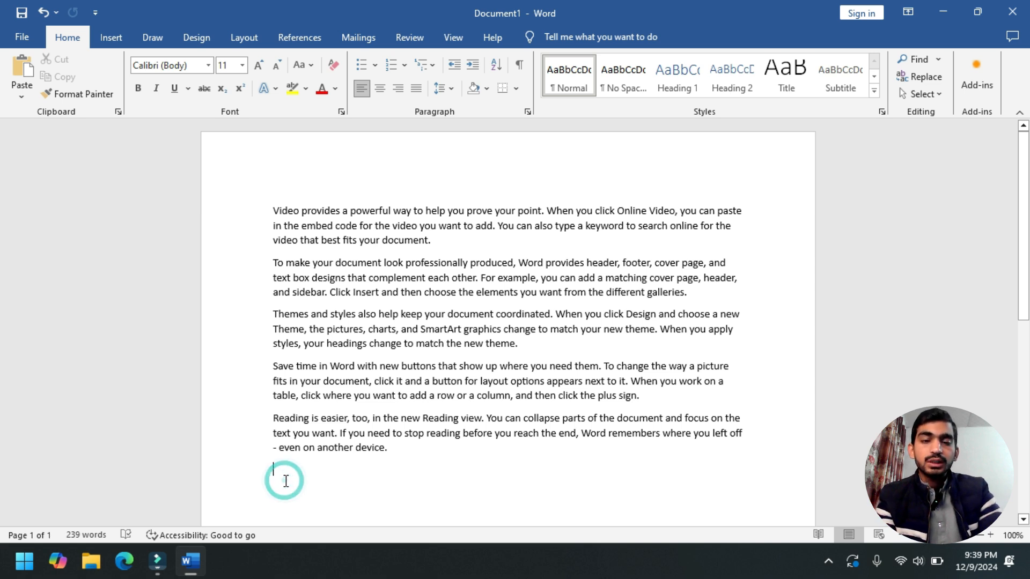
{"action": "left_click", "coordinate": [20, 61]}
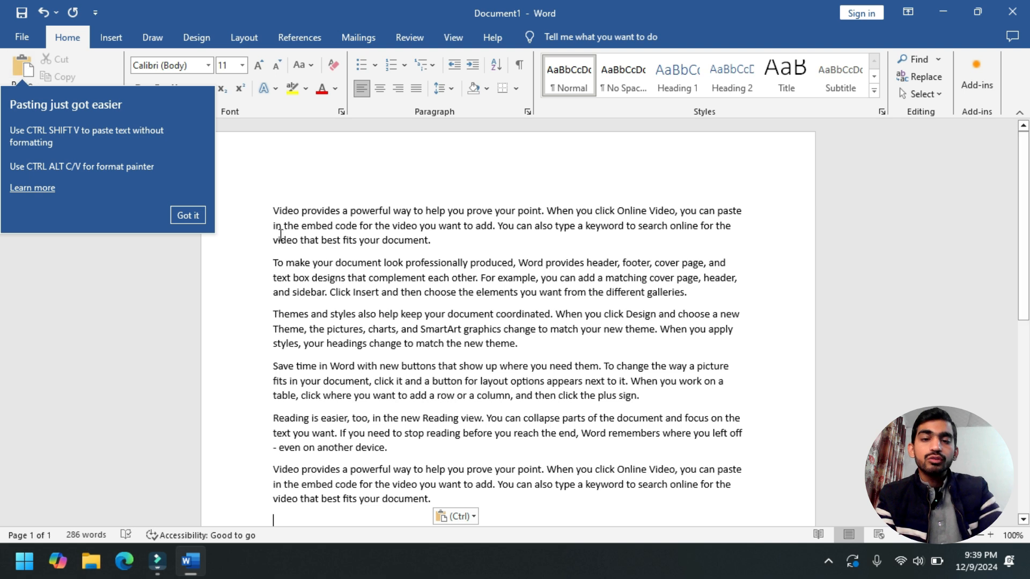
{"action": "left_click", "coordinate": [187, 217]}
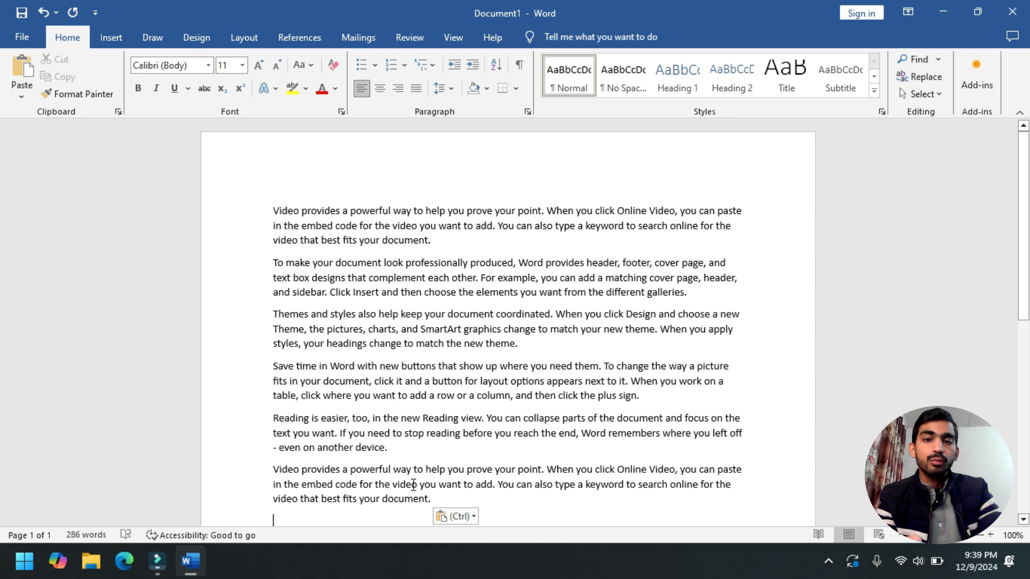
{"action": "key", "text": "ctrl+z"}
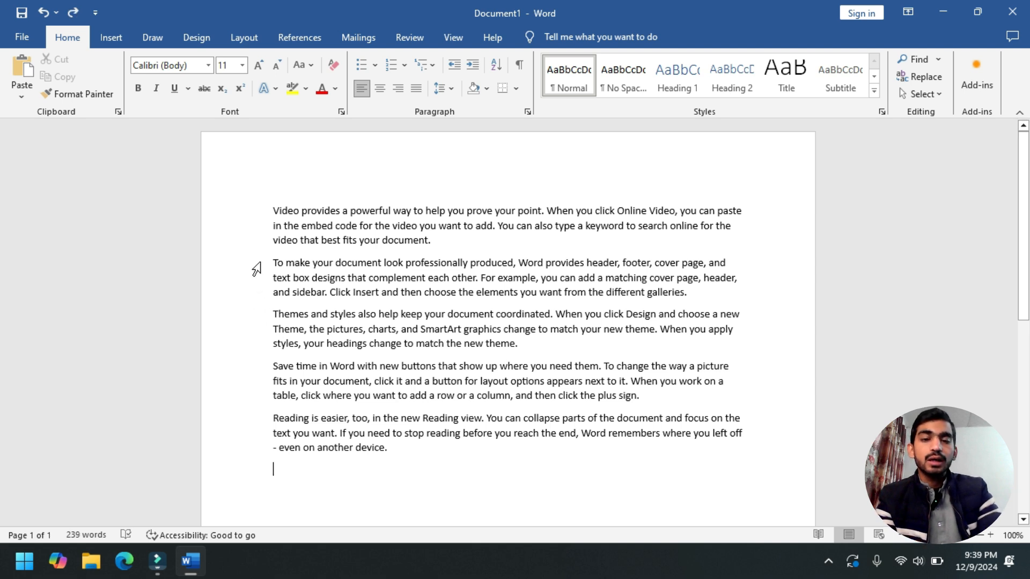
- Move the first paragraph, beginning "Video provides", to the end of the document by cutting and pasting it
{"action": "left_click_drag", "start_coordinate": [268, 211], "coordinate": [494, 244]}
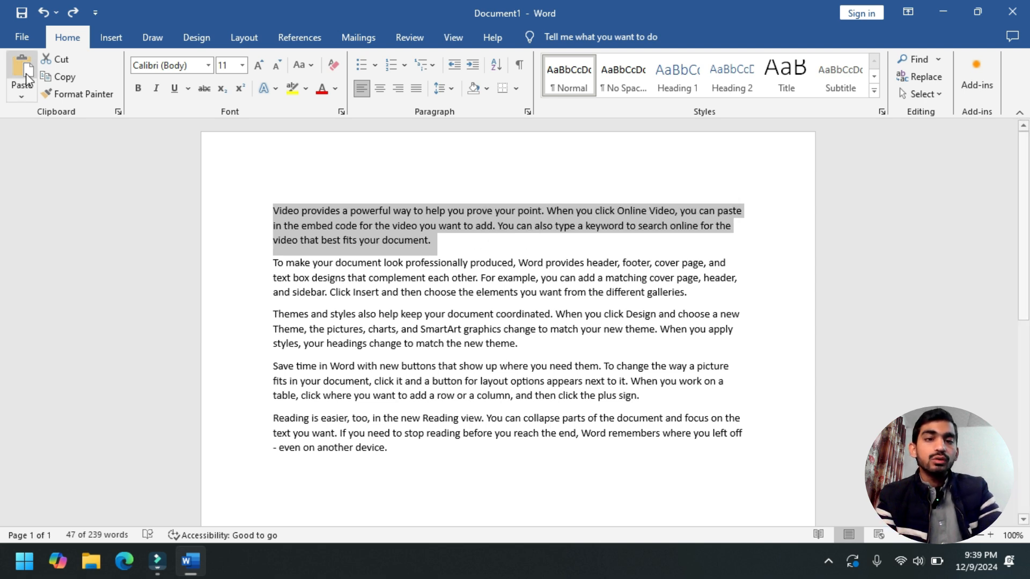
{"action": "left_click", "coordinate": [60, 59]}
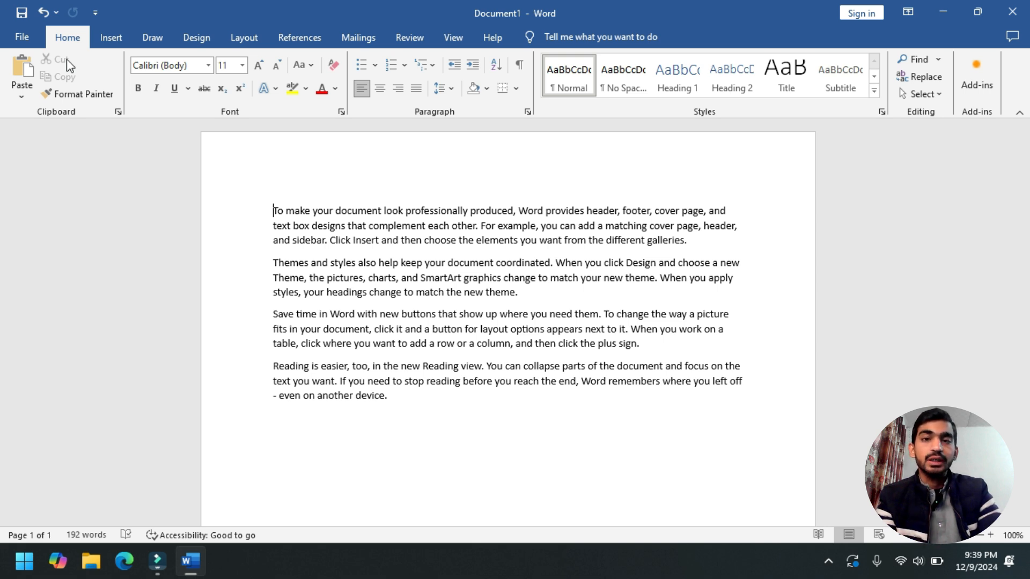
{"action": "left_click", "coordinate": [300, 444]}
{"action": "left_click", "coordinate": [21, 52]}
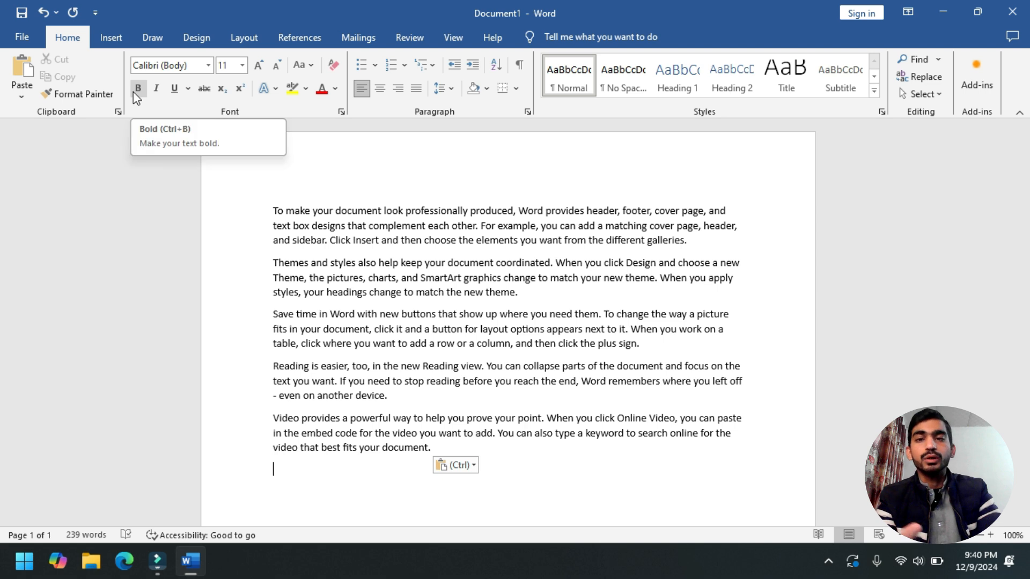
- Make the first paragraph, beginning "To make your document look", bold
{"action": "left_click_drag", "start_coordinate": [273, 211], "coordinate": [703, 239]}
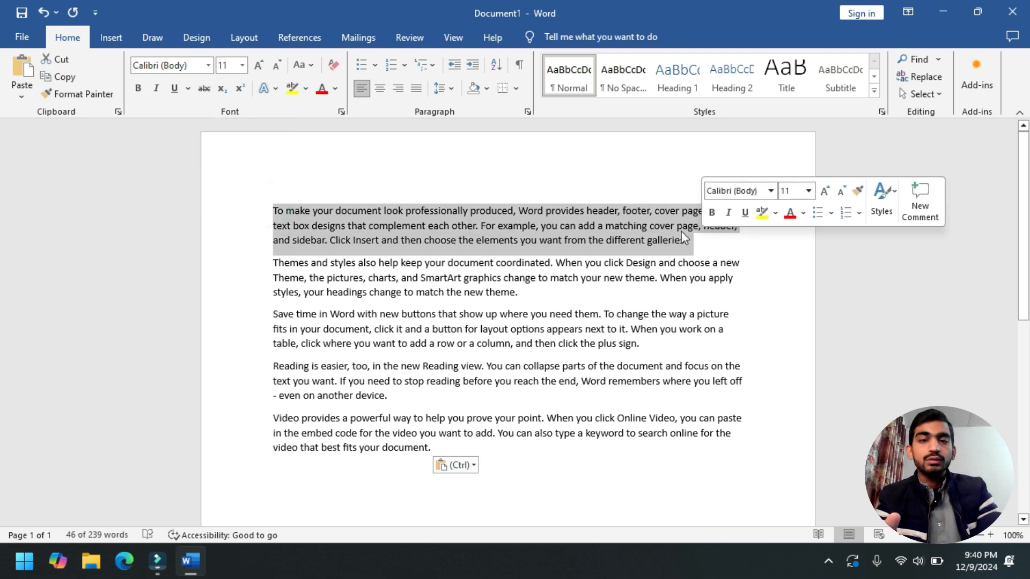
{"action": "left_click", "coordinate": [139, 89]}
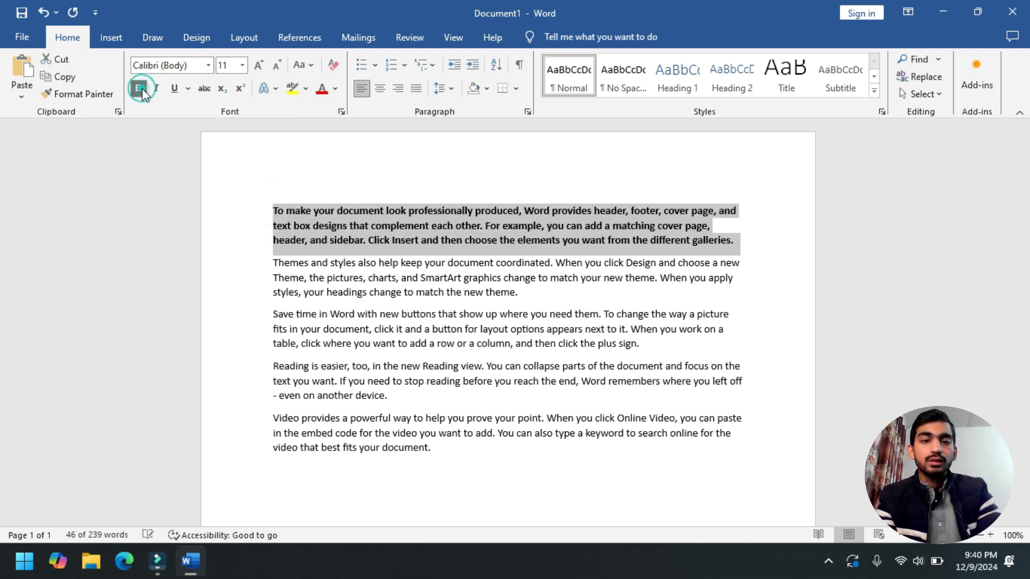
{"action": "left_click", "coordinate": [325, 293]}
- Apply italic and a single underline to the bold first paragraph
{"action": "left_click", "coordinate": [268, 209]}
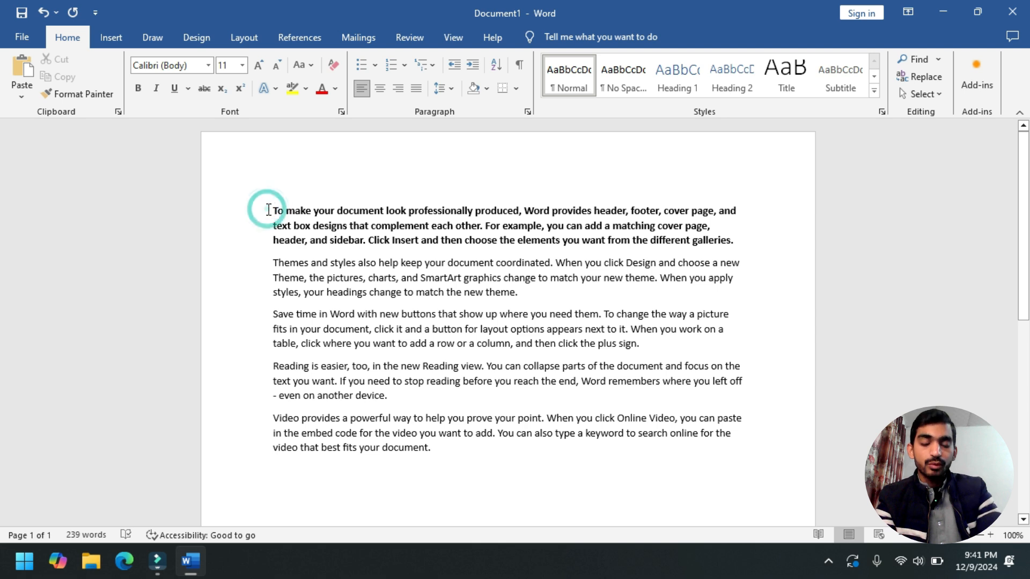
{"action": "left_click_drag", "start_coordinate": [268, 209], "coordinate": [754, 234]}
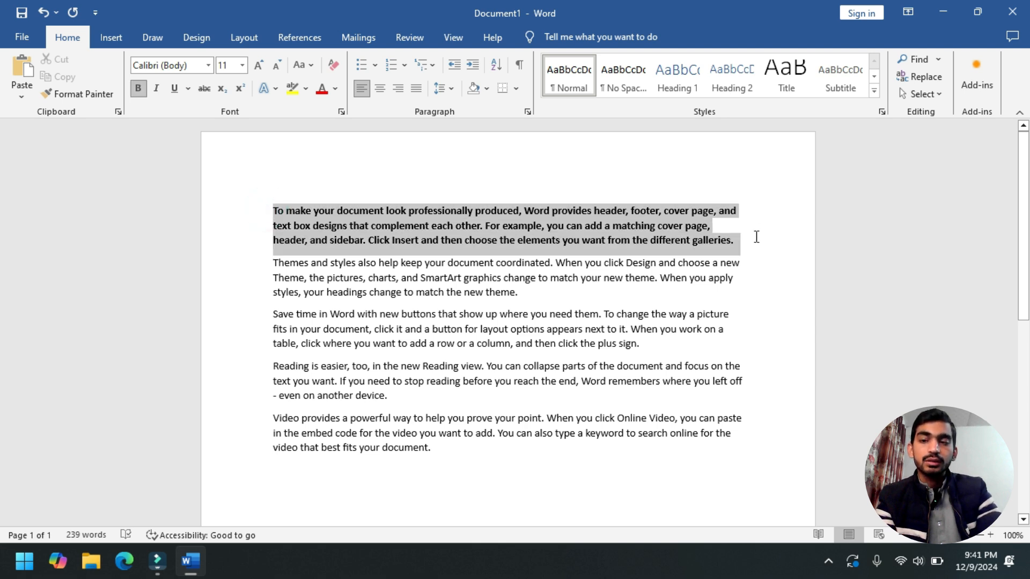
{"action": "left_click", "coordinate": [160, 92]}
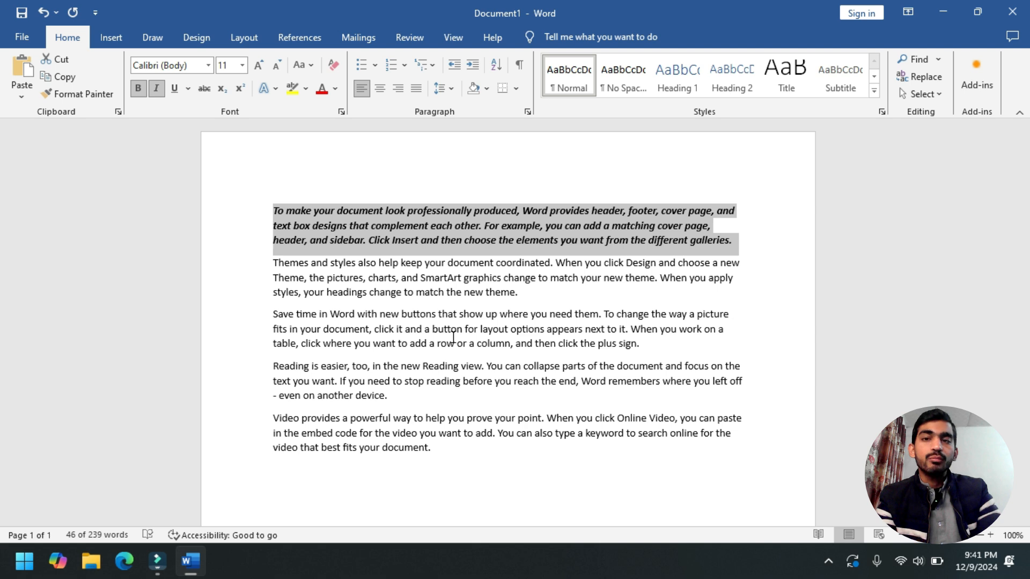
{"action": "left_click", "coordinate": [175, 89]}
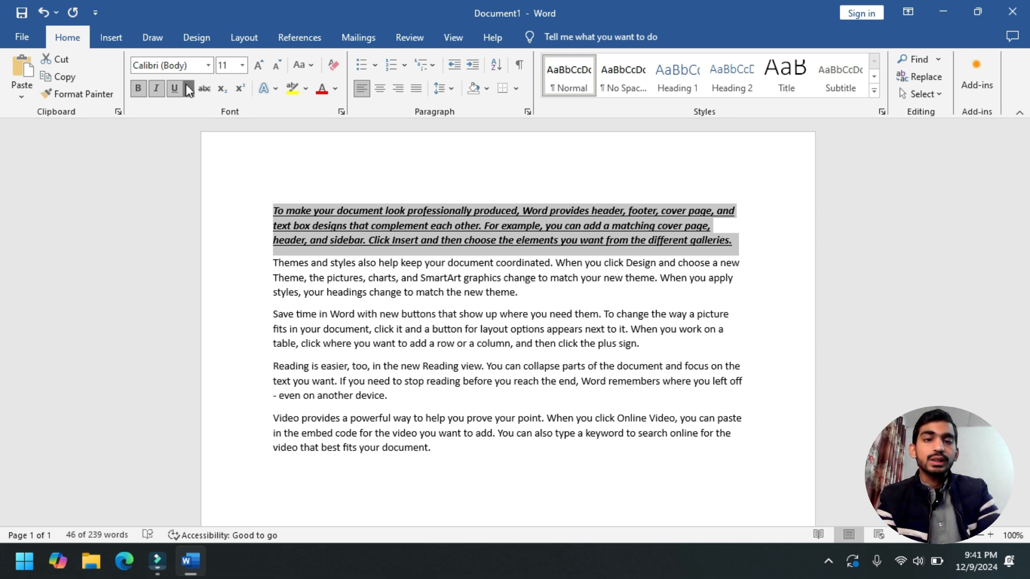
{"action": "left_click", "coordinate": [186, 85]}
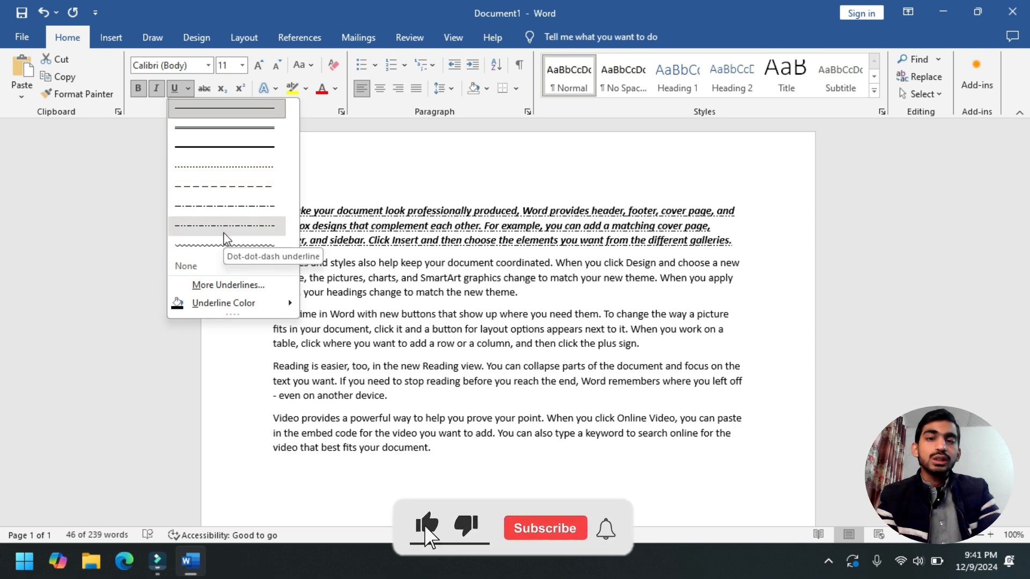
{"action": "mouse_move", "coordinate": [246, 306]}
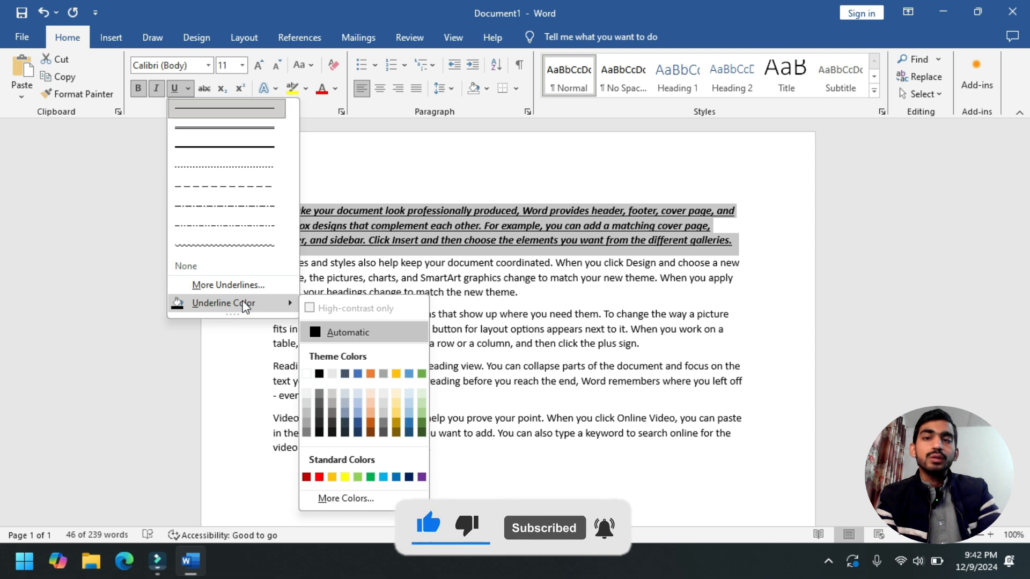
{"action": "left_click", "coordinate": [421, 257]}
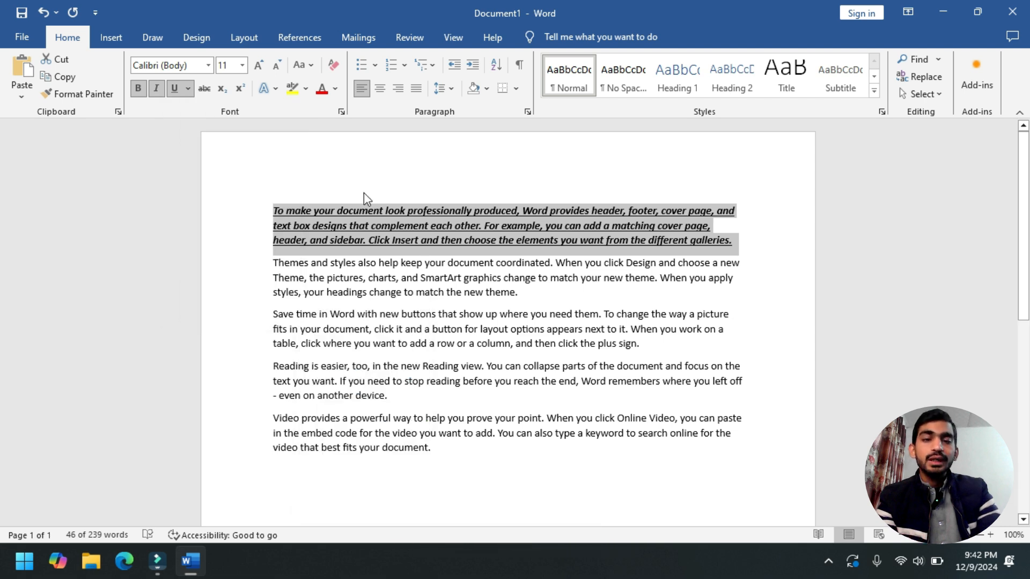
- Remove the underline, italic and bold formatting from the first paragraph
{"action": "left_click", "coordinate": [175, 90]}
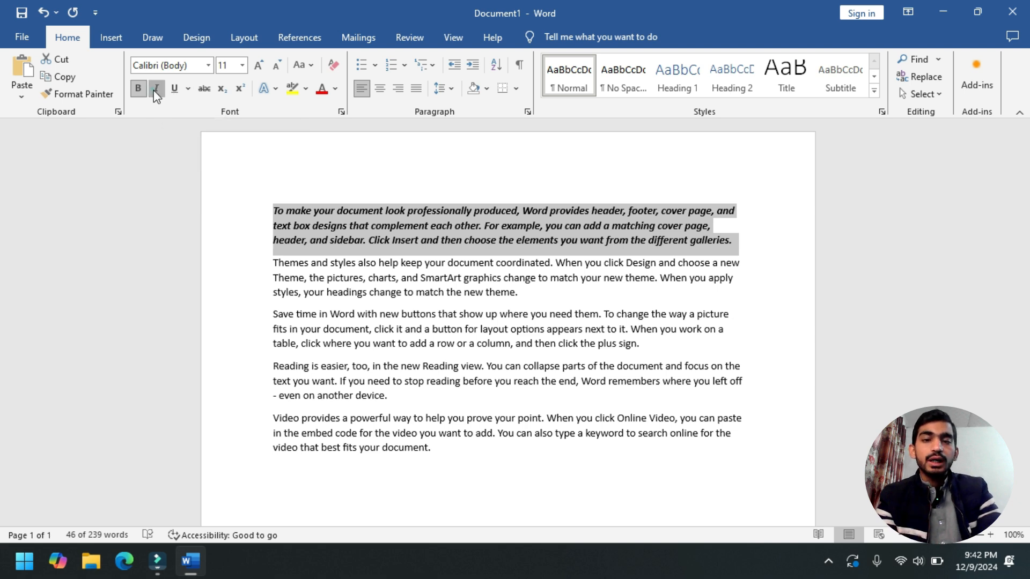
{"action": "left_click", "coordinate": [156, 89]}
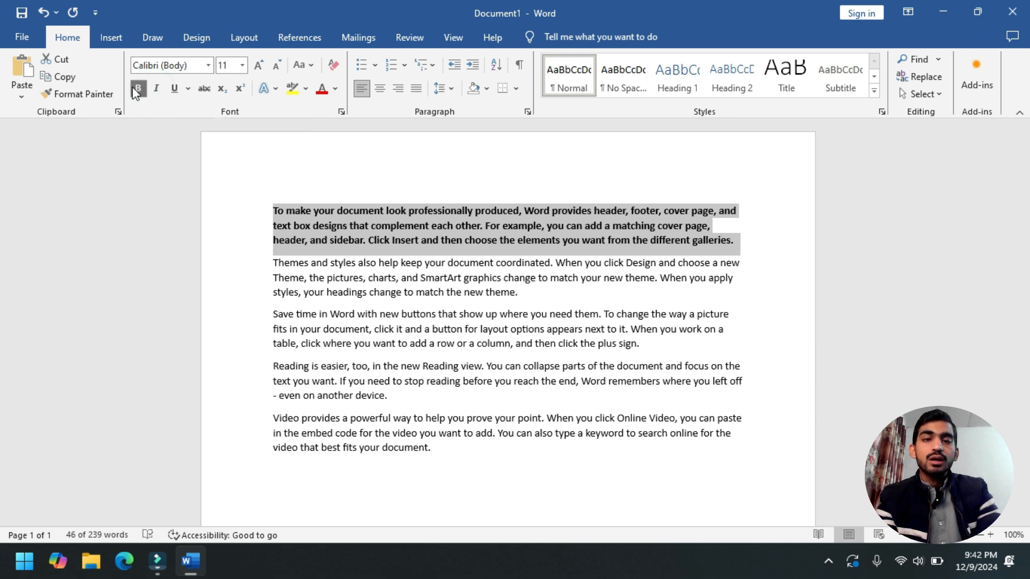
{"action": "left_click", "coordinate": [137, 89]}
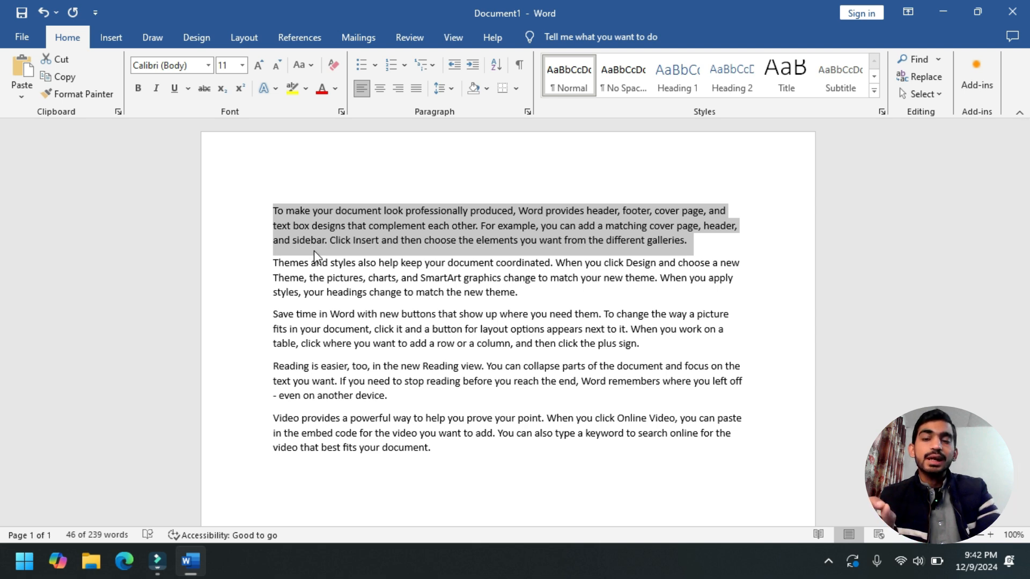
- Apply strikethrough to the whole first paragraph
{"action": "left_click", "coordinate": [204, 88]}
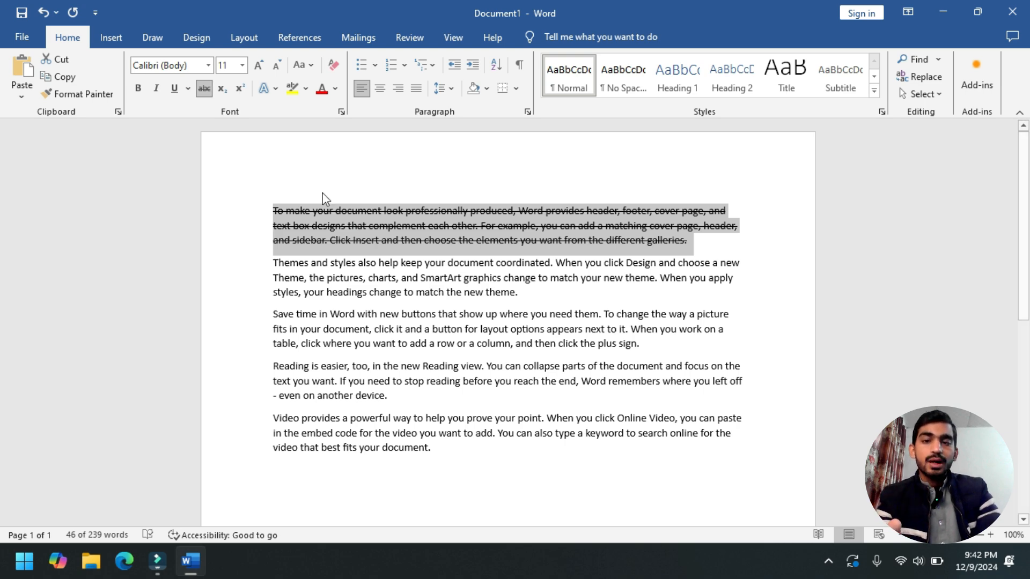
{"action": "scroll", "coordinate": [368, 204], "scroll_direction": "up", "scroll_amount": 12, "text": "ctrl"}
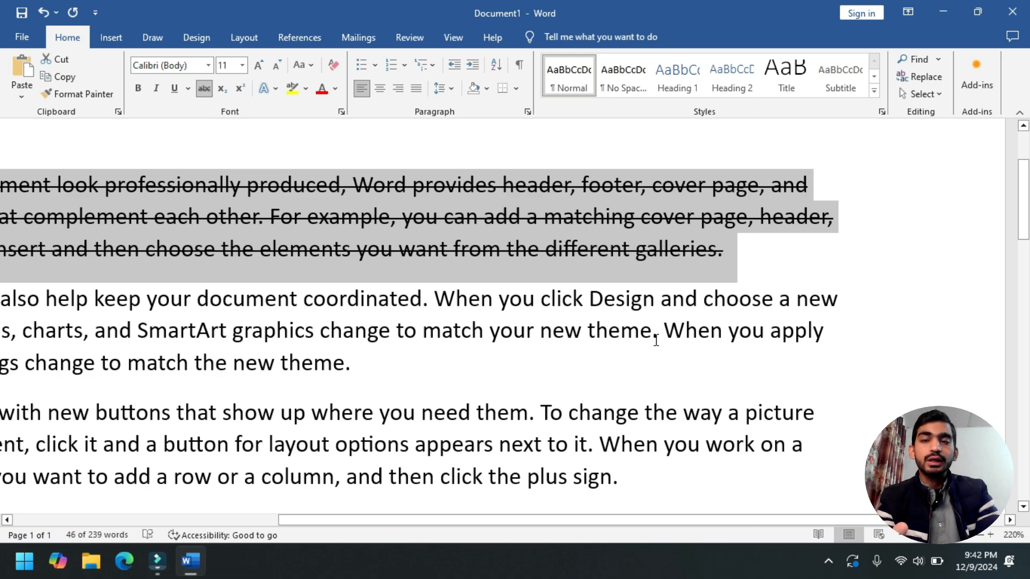
{"action": "scroll", "coordinate": [655, 341], "scroll_direction": "down", "scroll_amount": 10, "text": "ctrl"}
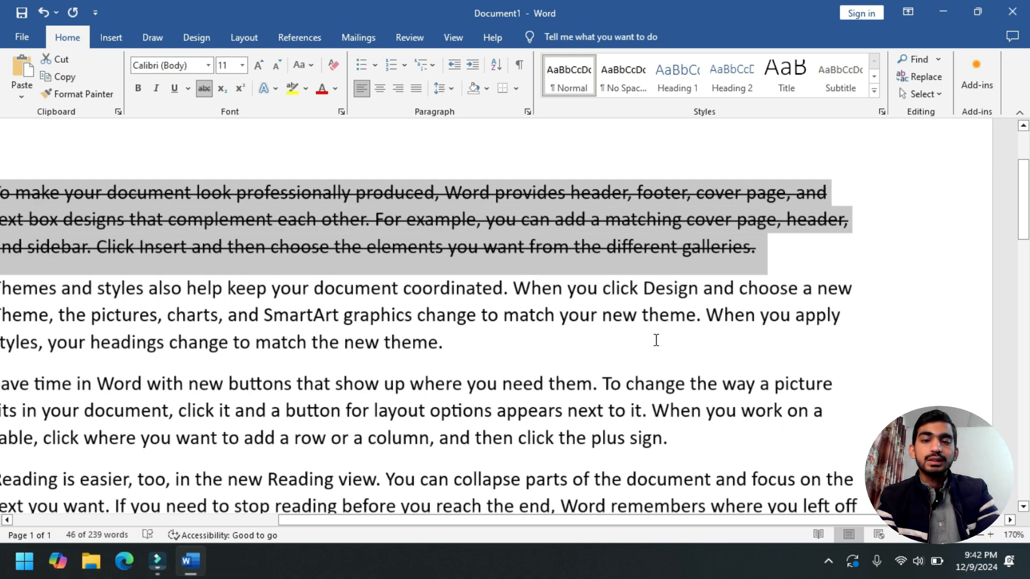
- Delete all the sample paragraphs from the page and enter the text "X2" in their place
{"action": "scroll", "coordinate": [656, 340], "scroll_direction": "down", "scroll_amount": 3, "text": "ctrl"}
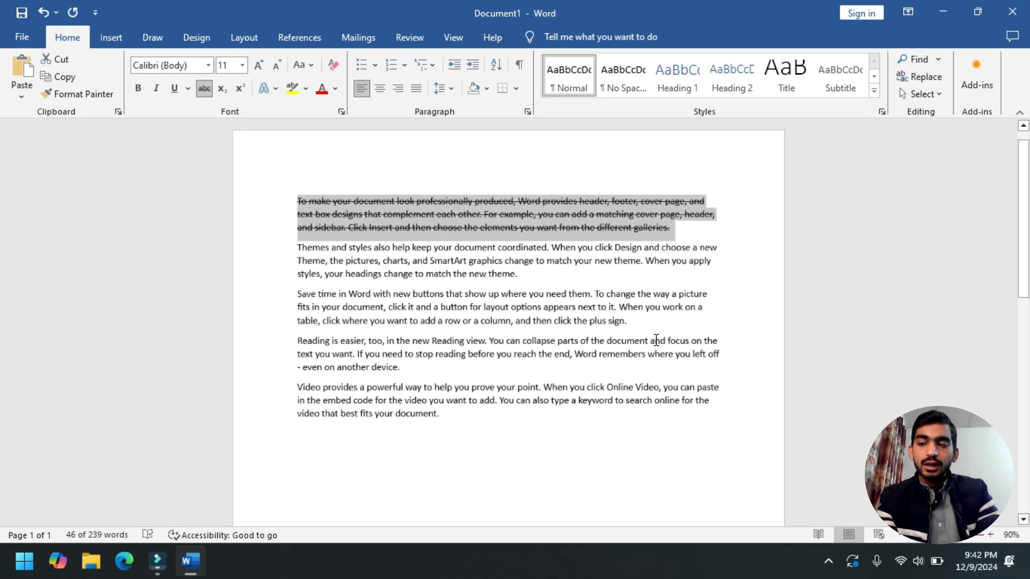
{"action": "scroll", "coordinate": [655, 340], "scroll_direction": "up", "scroll_amount": 1, "text": "ctrl"}
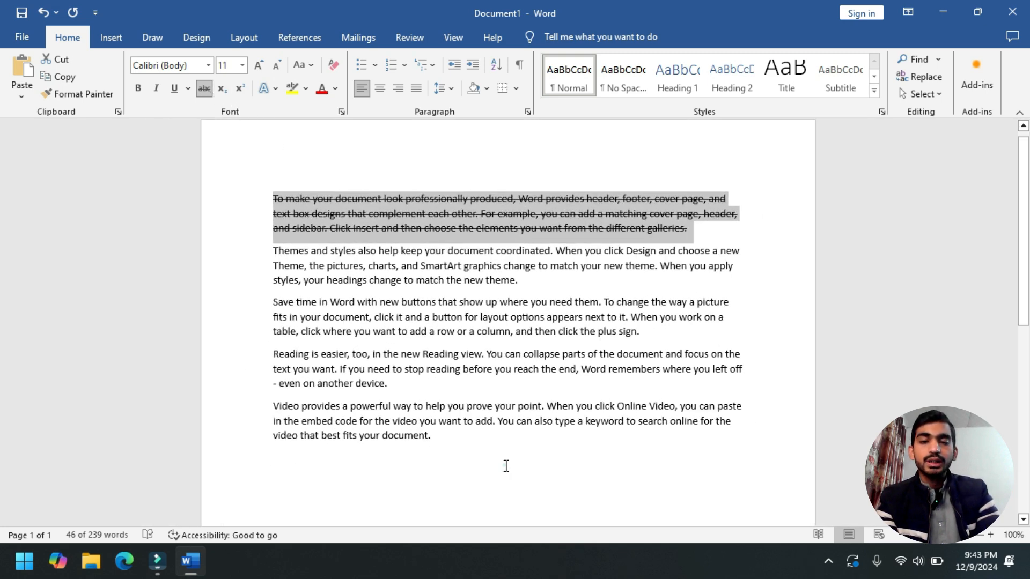
{"action": "left_click_drag", "start_coordinate": [503, 465], "coordinate": [245, 176]}
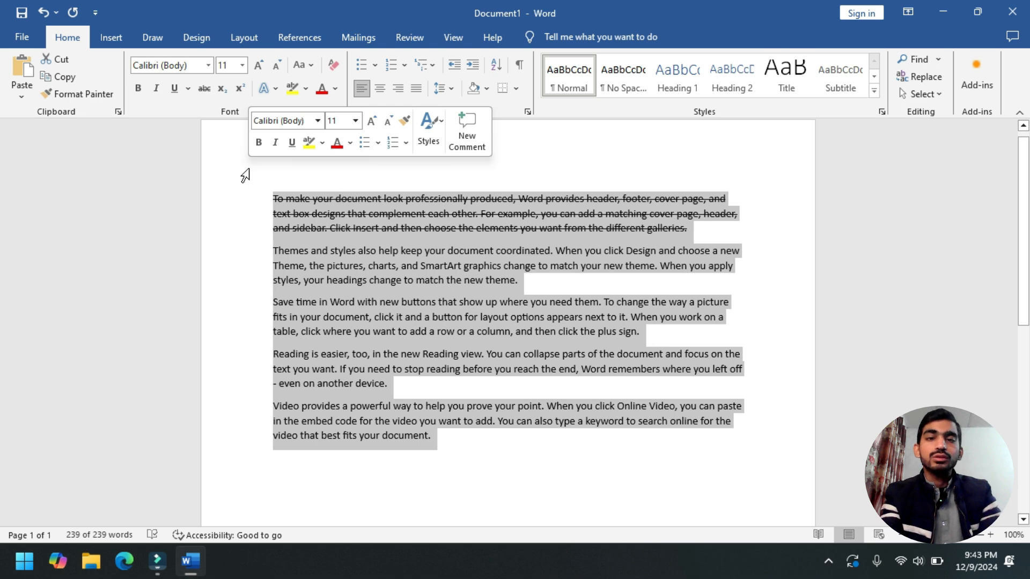
{"action": "key", "text": "BackSpace"}
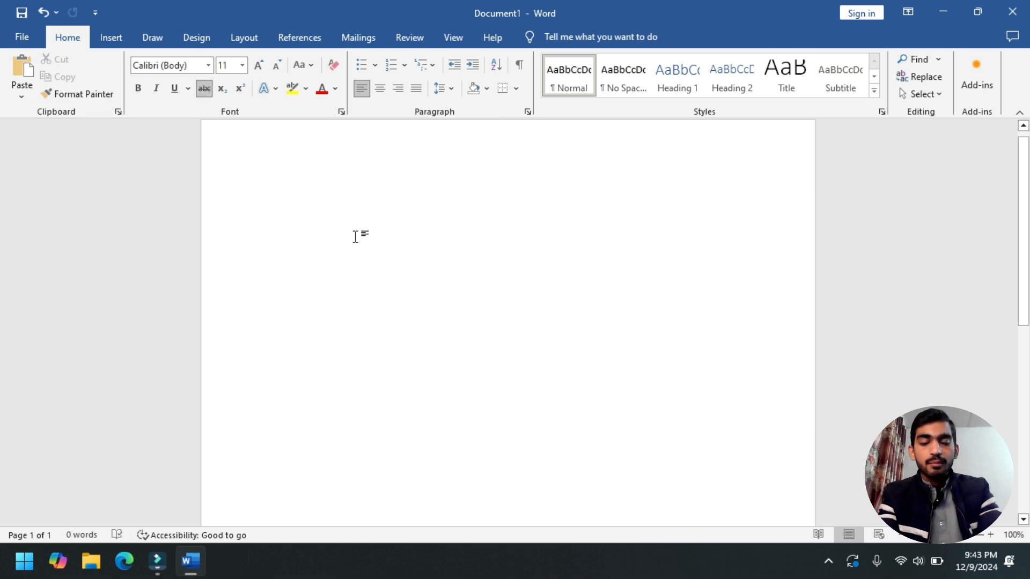
{"action": "type", "text": "X2"}
- Remove the strikethrough from "X2" and enlarge its font size to 80
{"action": "key", "text": "ctrl+a"}
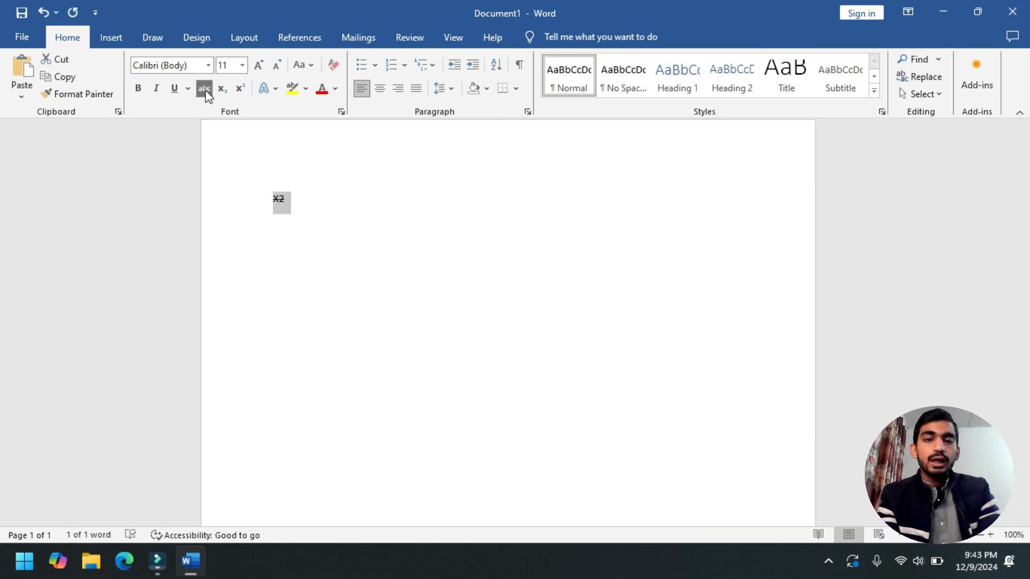
{"action": "left_click", "coordinate": [205, 90]}
{"action": "left_click", "coordinate": [259, 67]}
{"action": "left_click", "coordinate": [260, 66]}
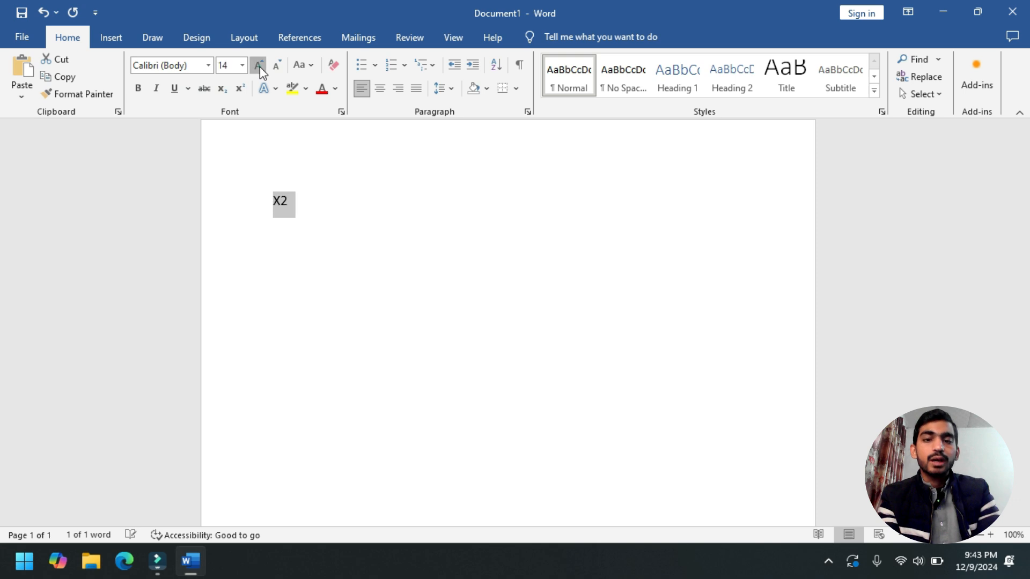
{"action": "left_click", "coordinate": [259, 66]}
{"action": "left_click", "coordinate": [260, 66]}
{"action": "left_click", "coordinate": [260, 67]}
{"action": "left_click", "coordinate": [259, 66]}
{"action": "left_click", "coordinate": [260, 66]}
{"action": "left_click", "coordinate": [259, 67]}
{"action": "left_click", "coordinate": [260, 66]}
{"action": "left_click", "coordinate": [259, 67]}
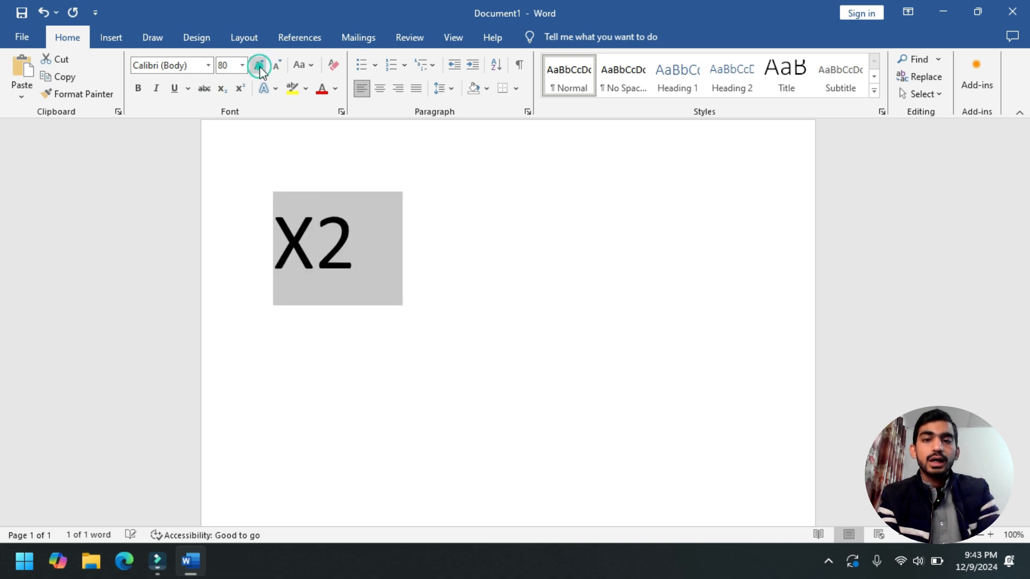
- Format only the 2 in "X2" as a subscript, and switch it to a superscript
{"action": "left_click", "coordinate": [350, 226]}
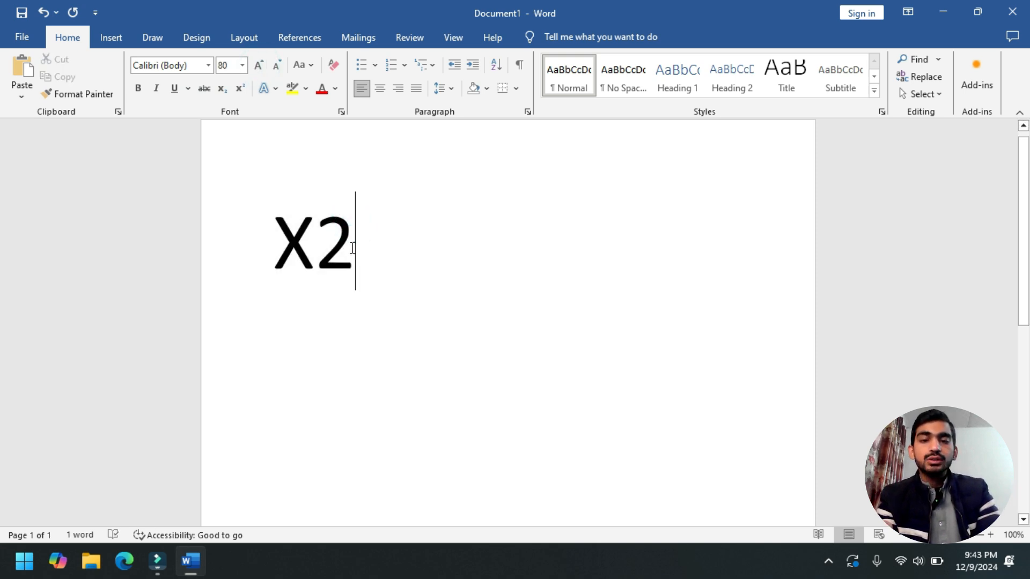
{"action": "left_click", "coordinate": [353, 248]}
{"action": "left_click_drag", "start_coordinate": [353, 248], "coordinate": [311, 244]}
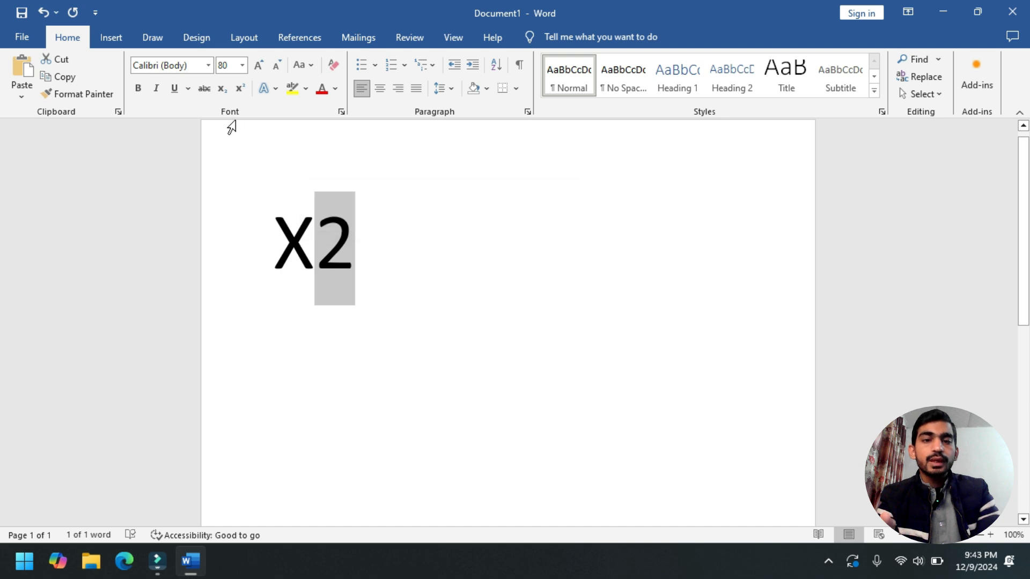
{"action": "left_click", "coordinate": [223, 88]}
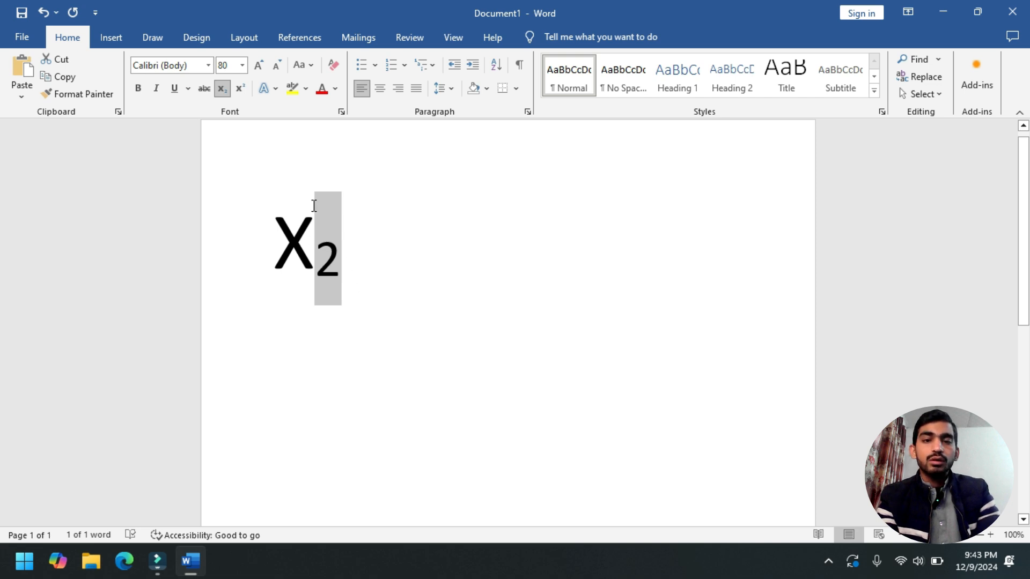
{"action": "left_click", "coordinate": [239, 91]}
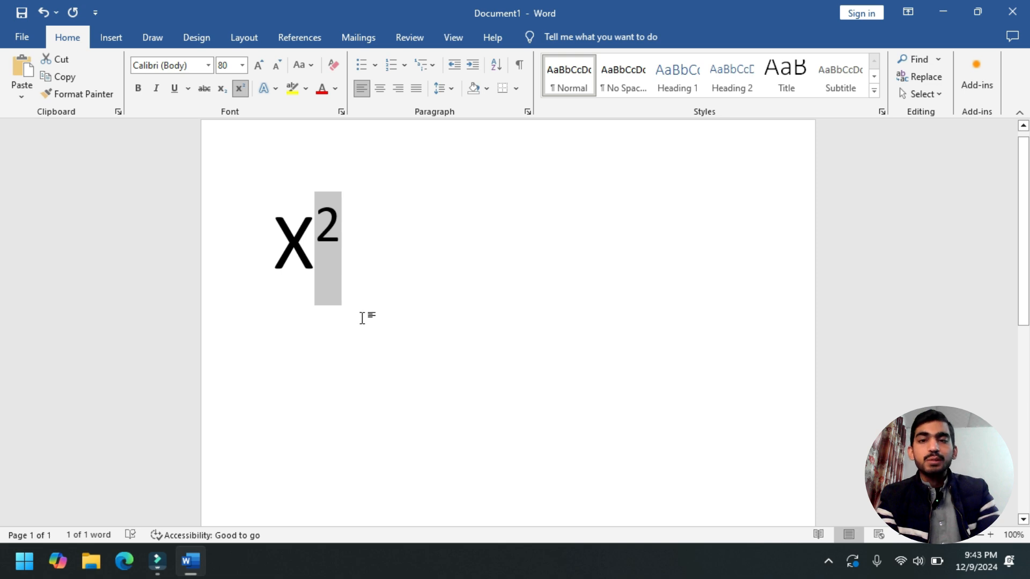
- Delete the X² expression and enter the word "Pakistan" at normal baseline
{"action": "left_click", "coordinate": [538, 312]}
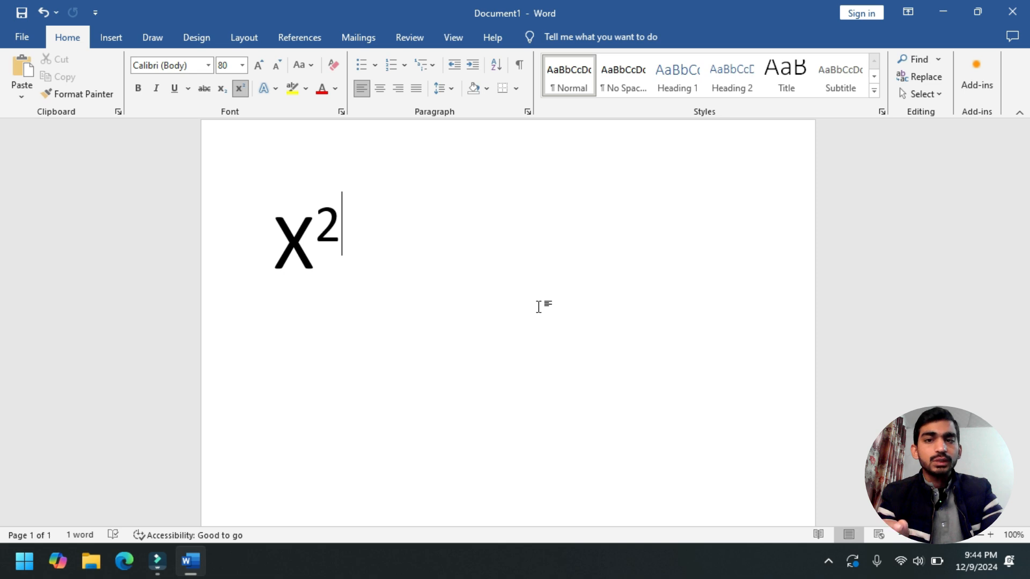
{"action": "key", "text": "BackSpace"}
{"action": "key", "text": "BackSpace"}
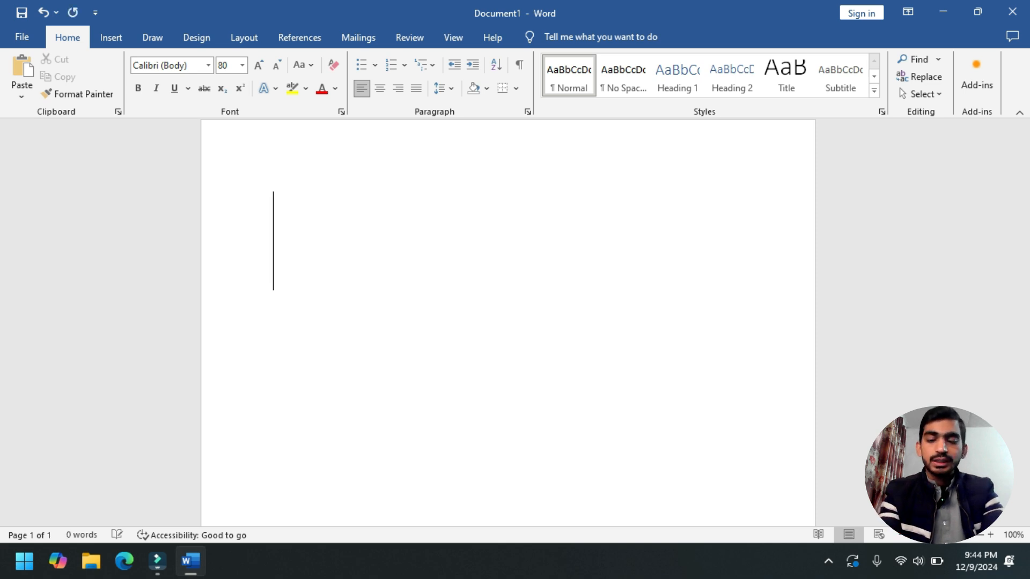
{"action": "type", "text": "Pakistan"}
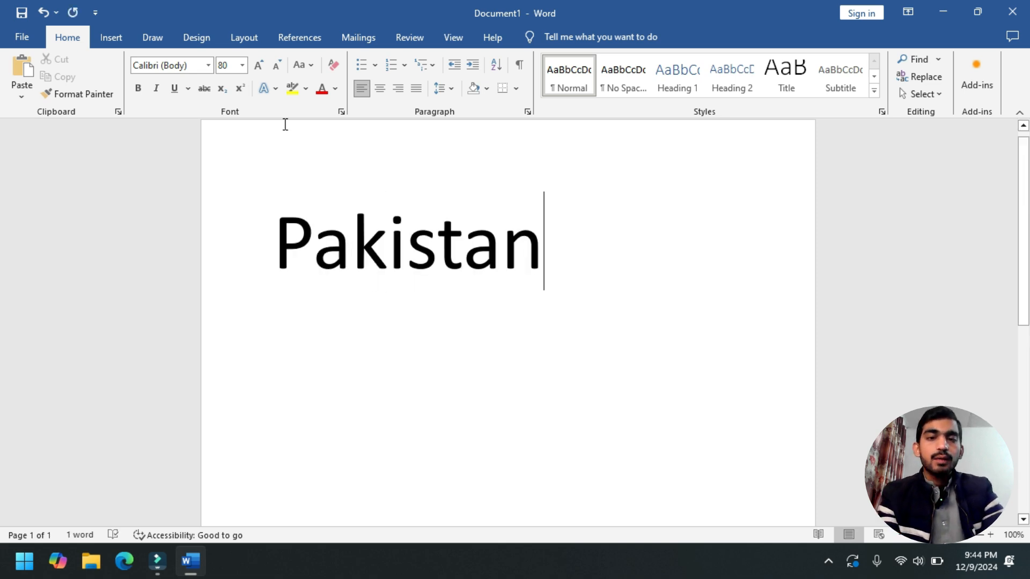
- Apply the orange-outlined text effect with a hard shadow to the whole word "Pakistan"
{"action": "left_click", "coordinate": [276, 96]}
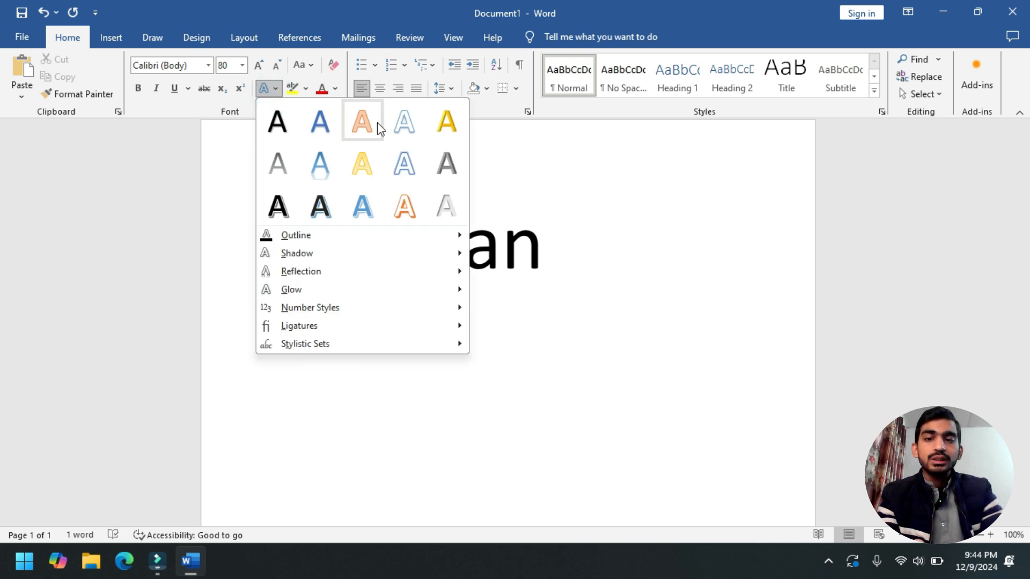
{"action": "left_click", "coordinate": [534, 226]}
{"action": "double_click", "coordinate": [558, 253]}
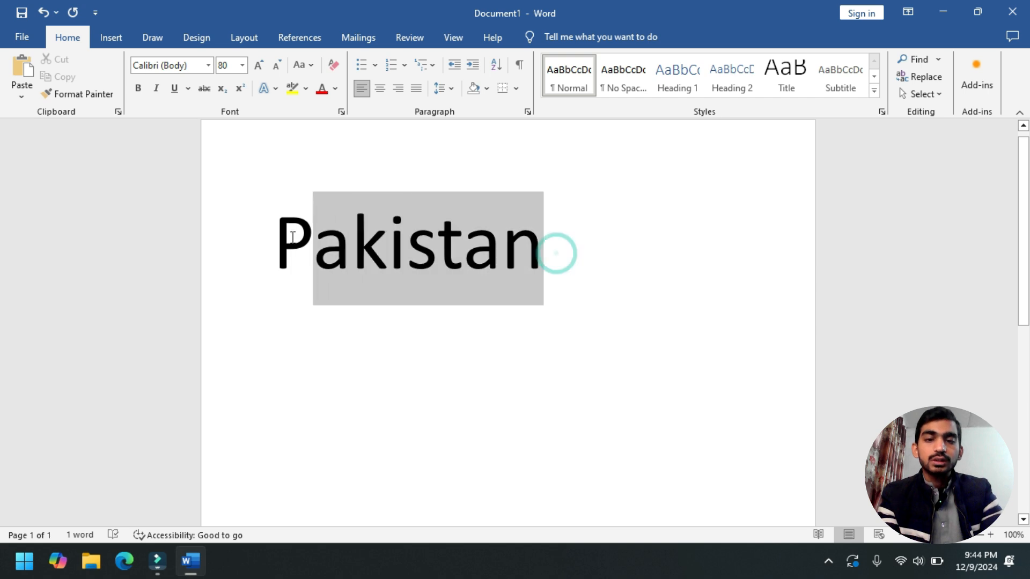
{"action": "left_click", "coordinate": [269, 83]}
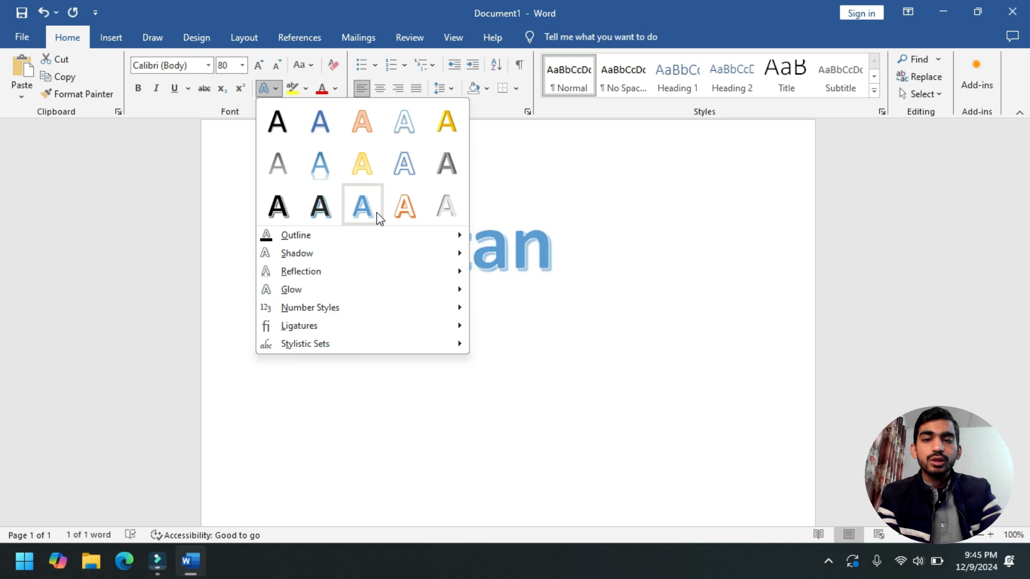
{"action": "left_click", "coordinate": [410, 209]}
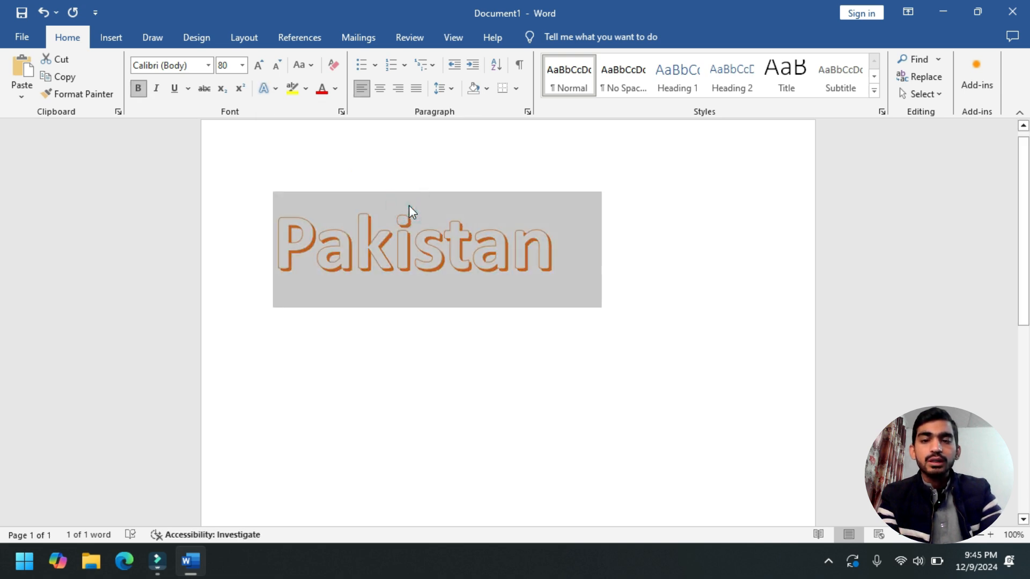
- Review the outline, shadow and reflection effect options for "Pakistan", and return the word to plain black text
{"action": "left_click", "coordinate": [275, 93]}
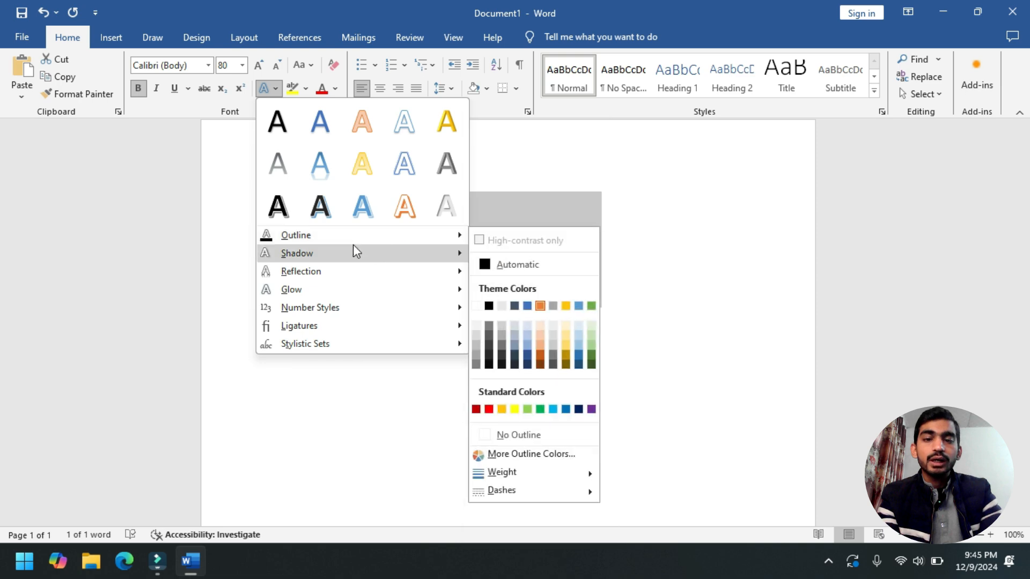
{"action": "mouse_move", "coordinate": [340, 272]}
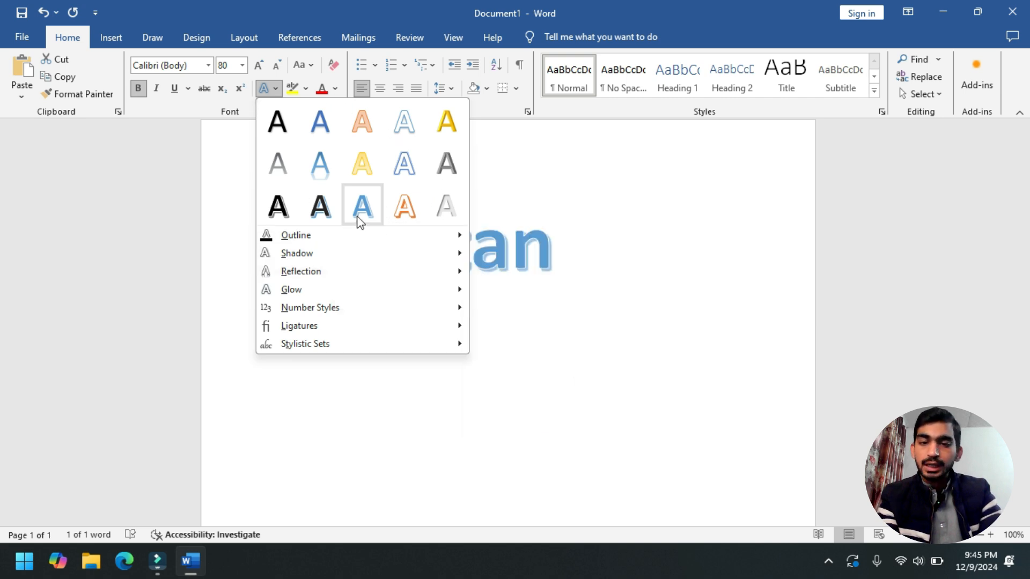
{"action": "left_click", "coordinate": [333, 205]}
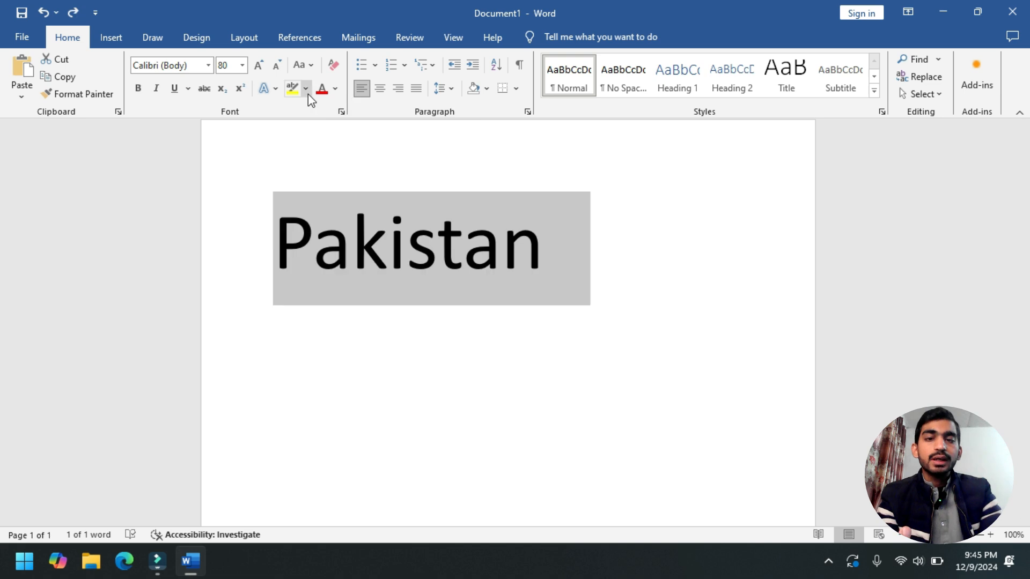
- Preview a yellow highlight on "Pakistan" without applying it, and set the word's font colour to standard red
{"action": "left_click", "coordinate": [306, 89]}
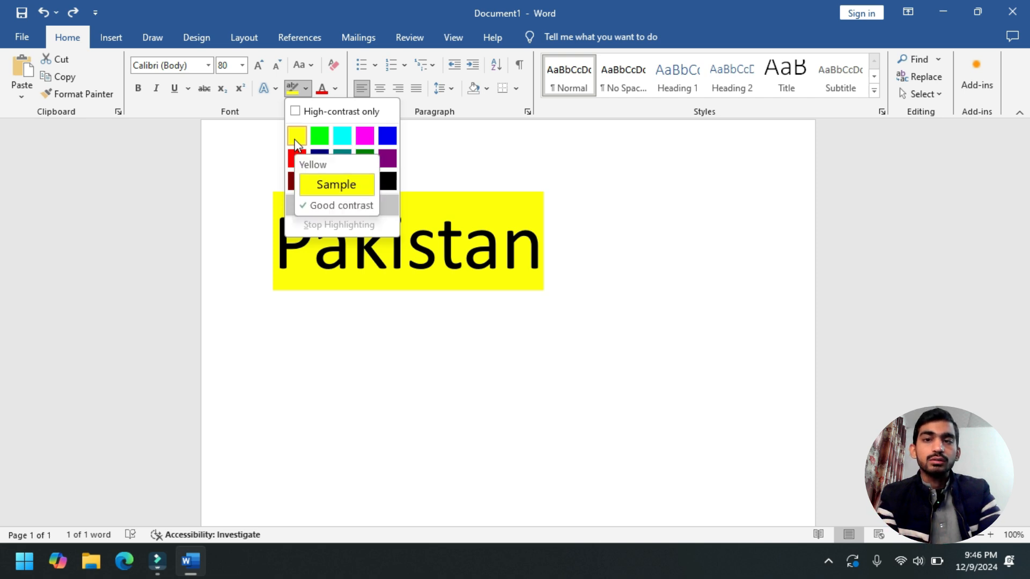
{"action": "left_click", "coordinate": [497, 173]}
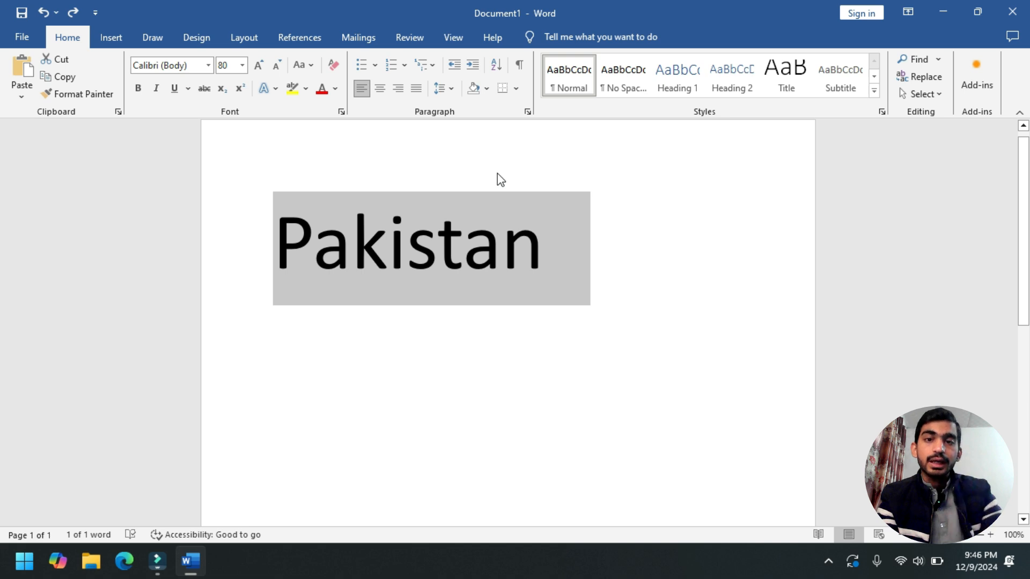
{"action": "left_click", "coordinate": [335, 91]}
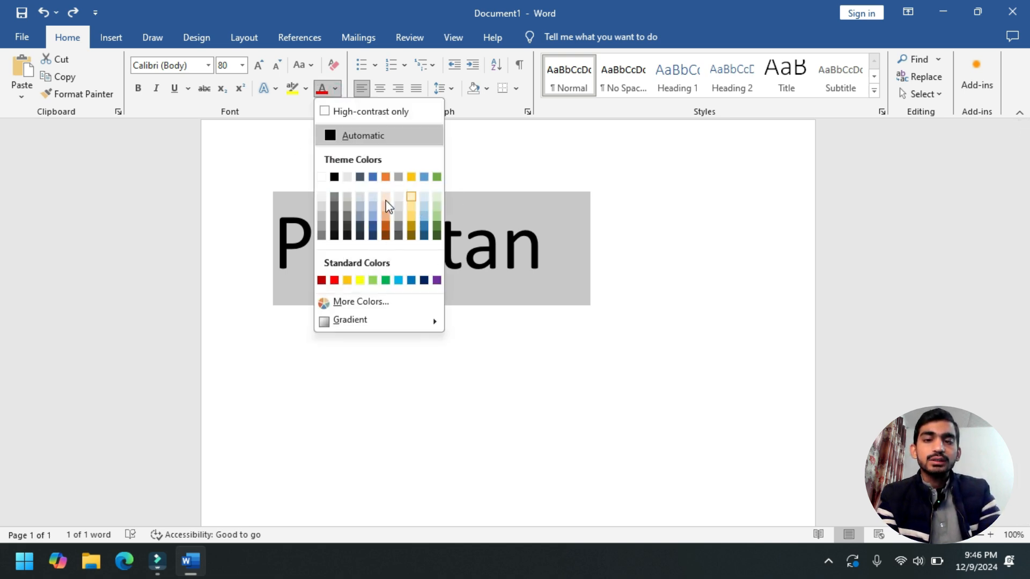
{"action": "left_click", "coordinate": [332, 283]}
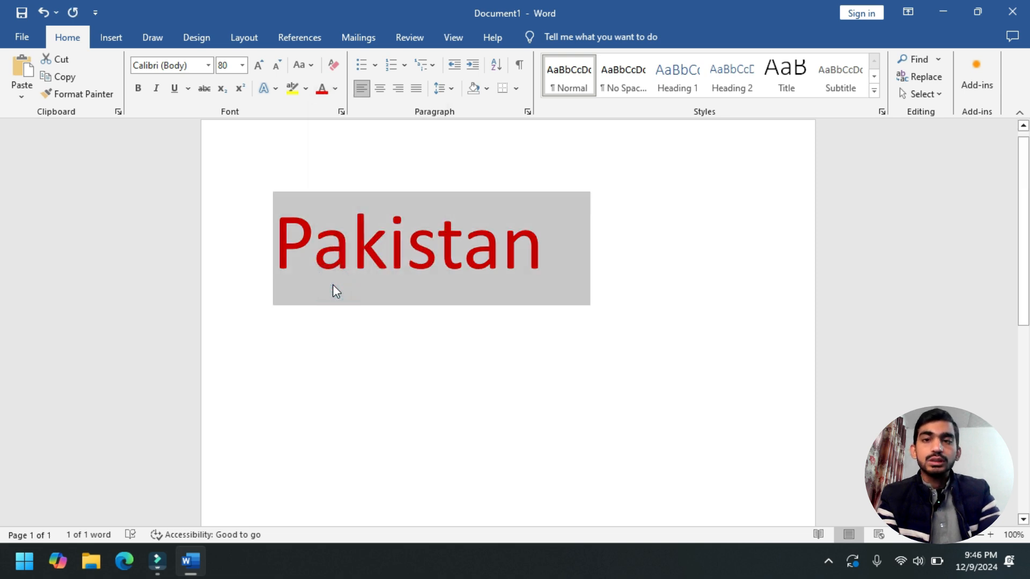